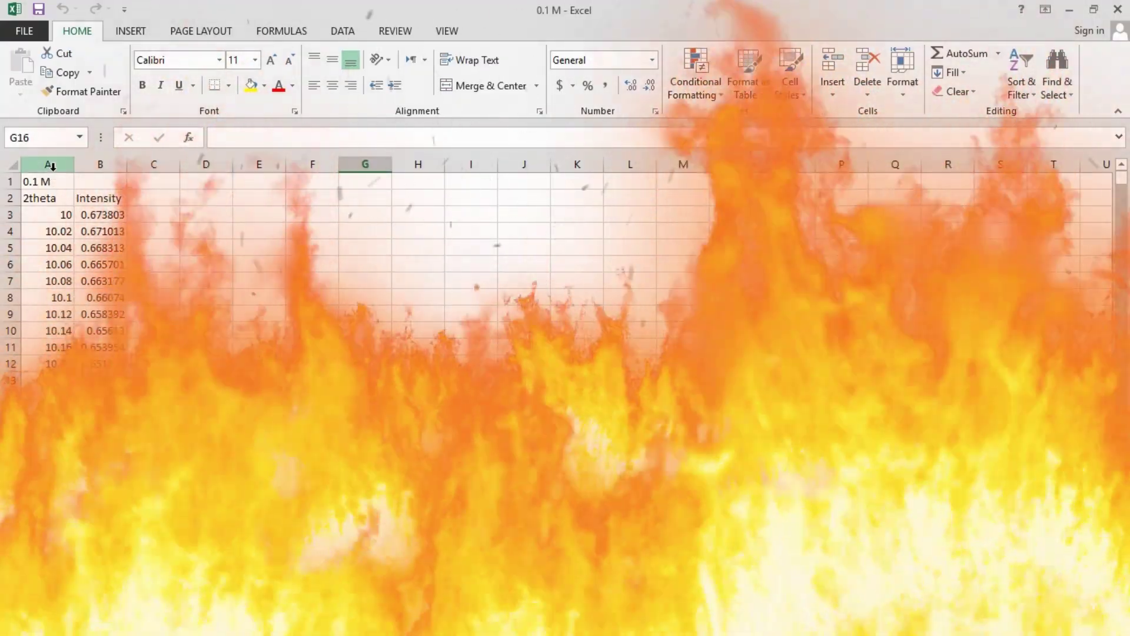
Select the 2theta and Intensity columns A and B in the 0.1 M workbook
drag(50, 164, 111, 167)
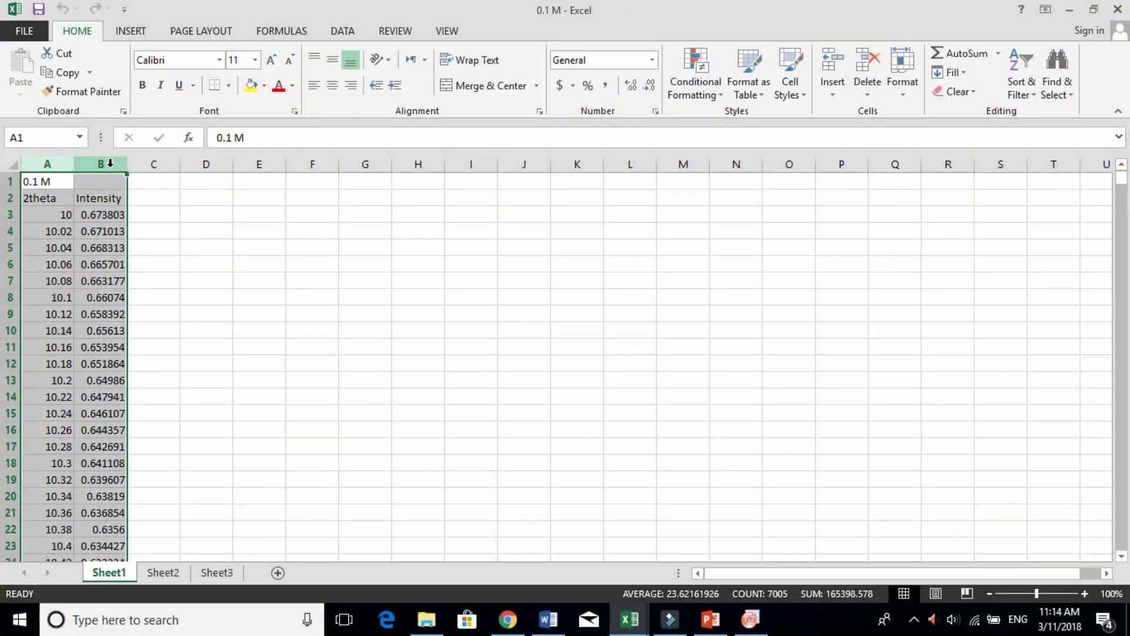
Copy the 0.1 M data from Excel and paste it into Origin's Book1 columns A and B
key(ctrl+c)
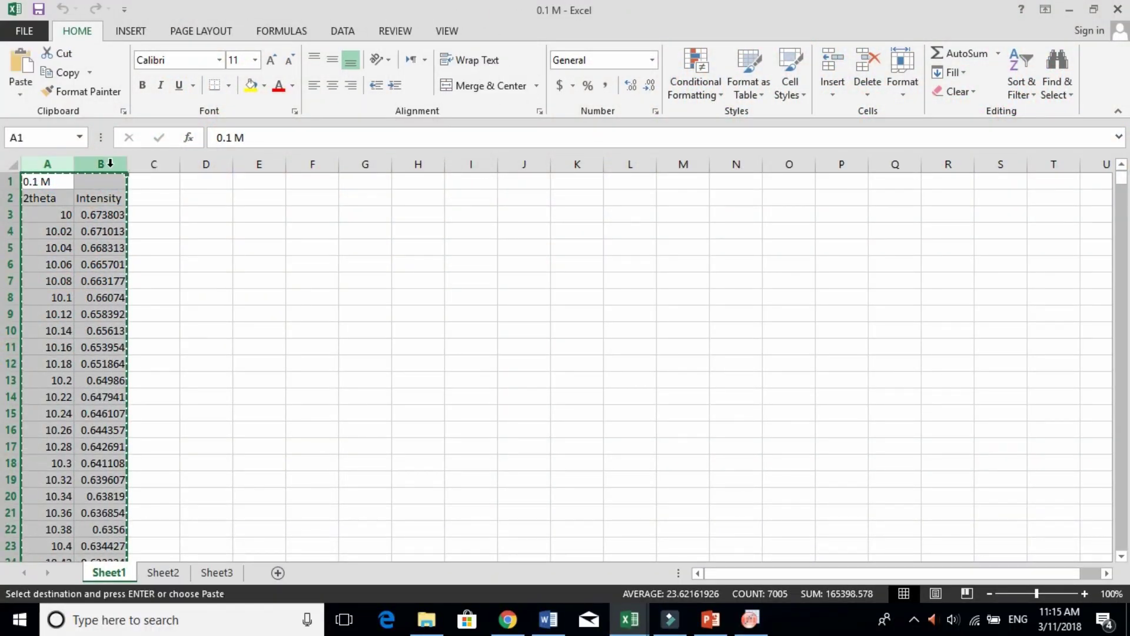
click(750, 619)
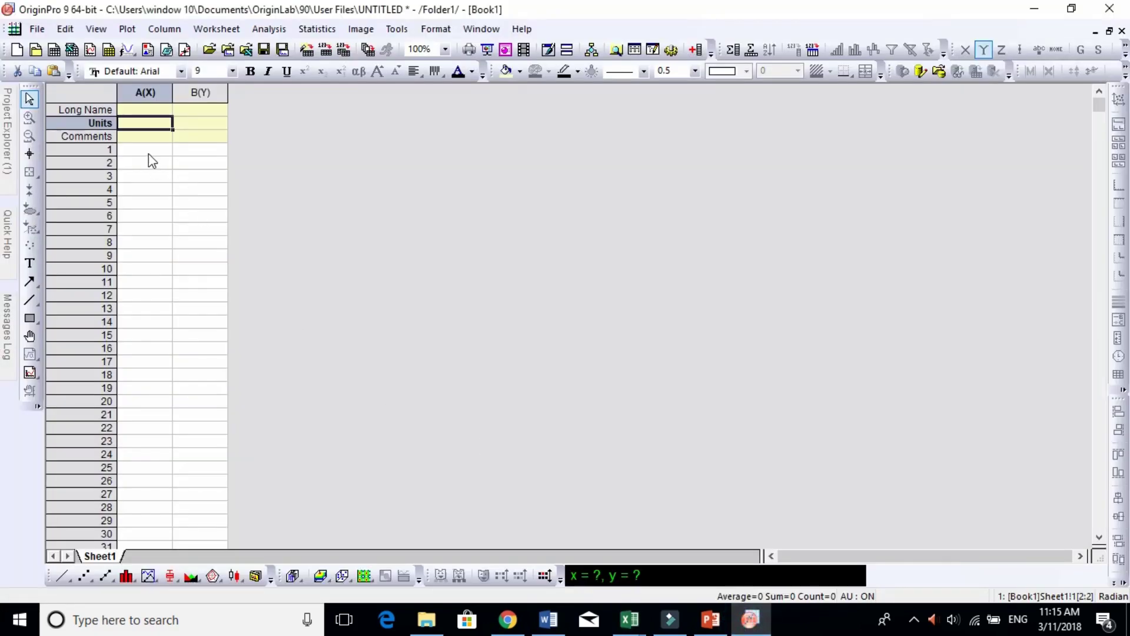
key(ctrl+v)
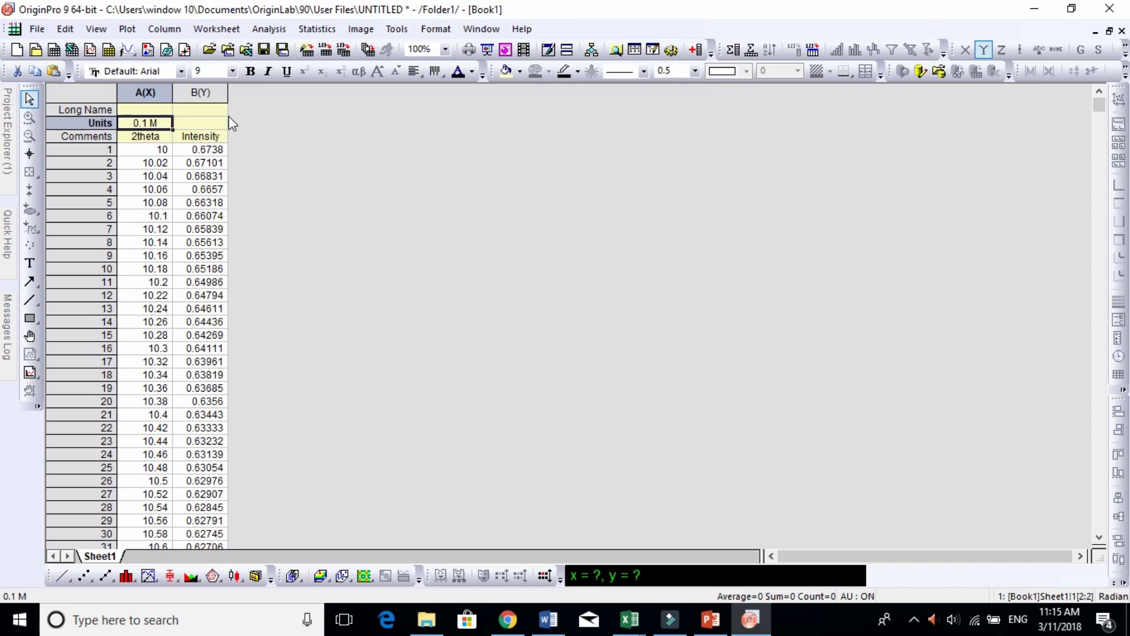
click(262, 119)
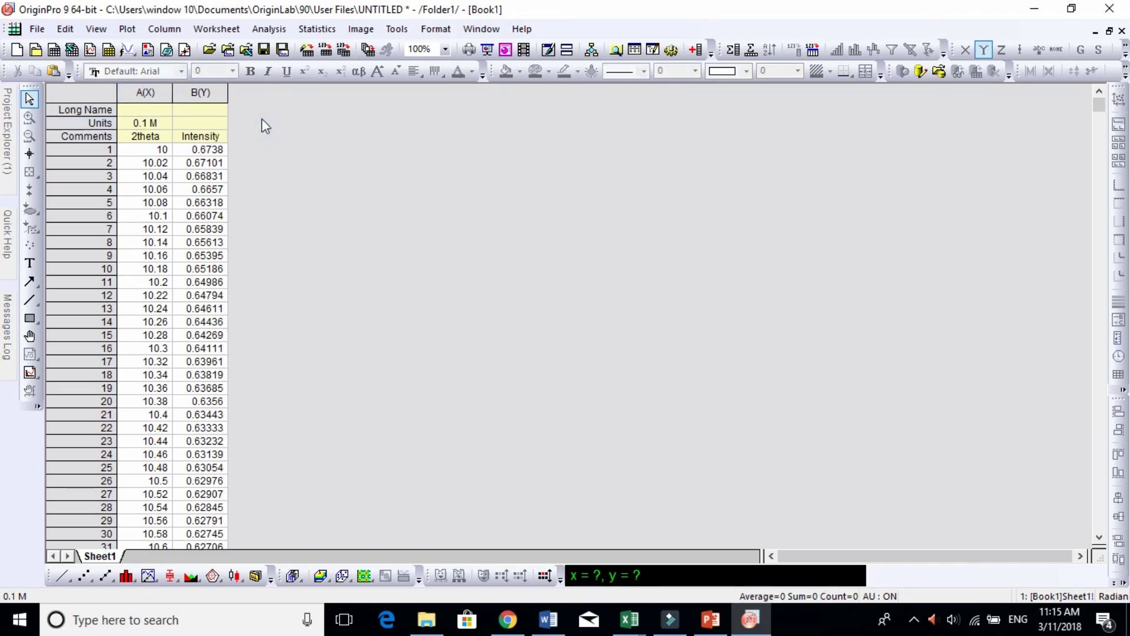
Add 12 new empty columns to the worksheet
key(ctrl+d)
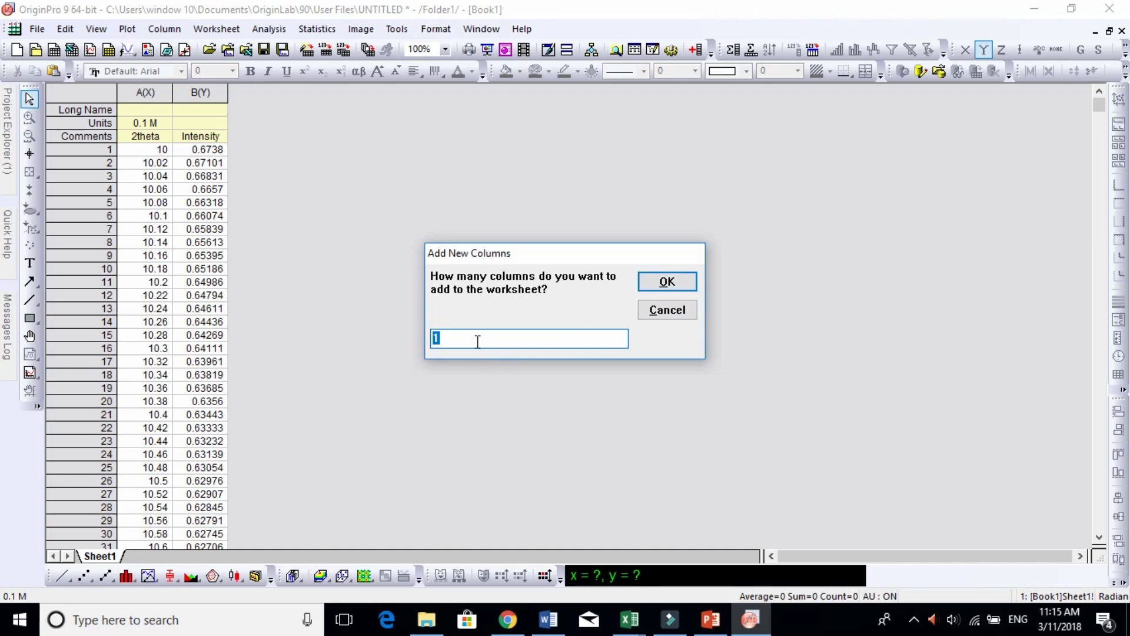
text(12)
key(Return)
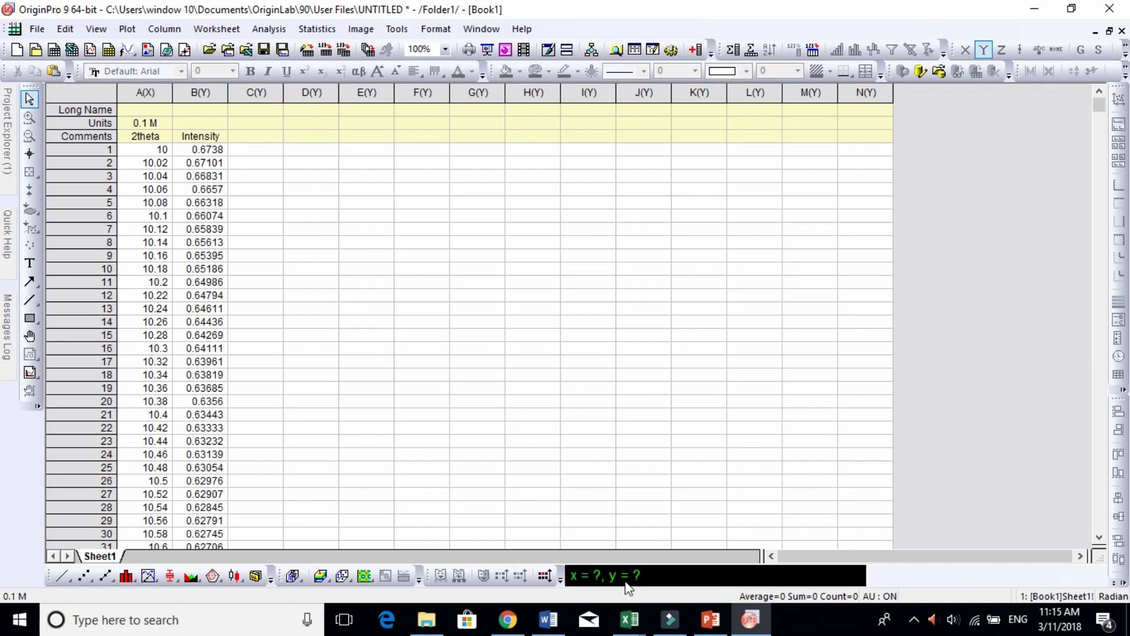
Copy the 0.2 M workbook's columns A:B into Origin columns C and D
mouse_move(630, 617)
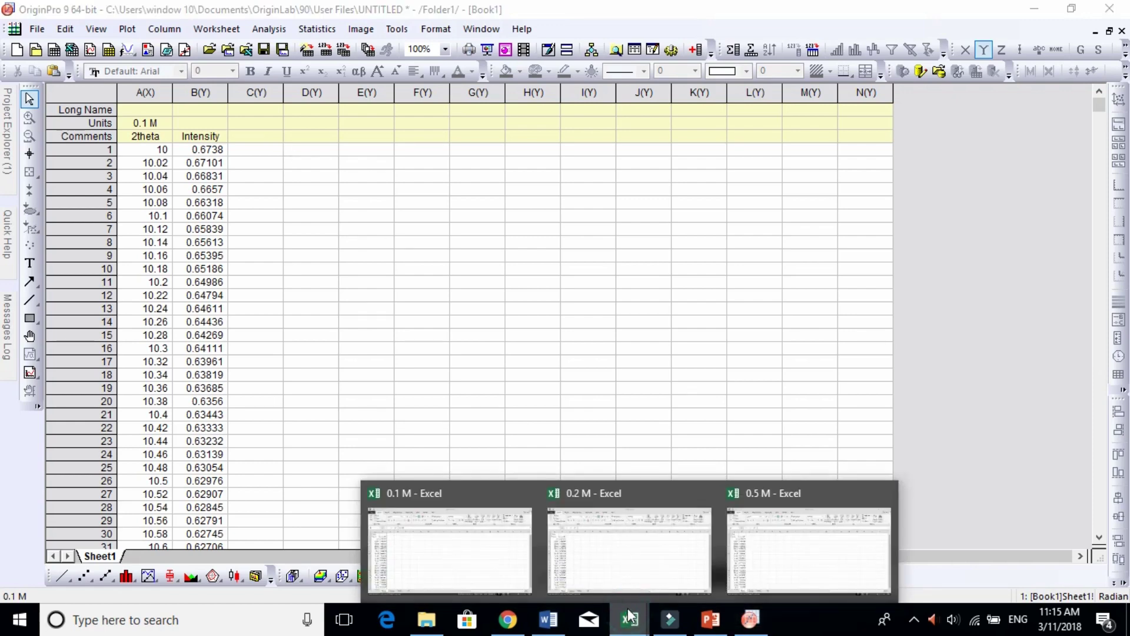
click(618, 564)
drag(46, 164, 87, 160)
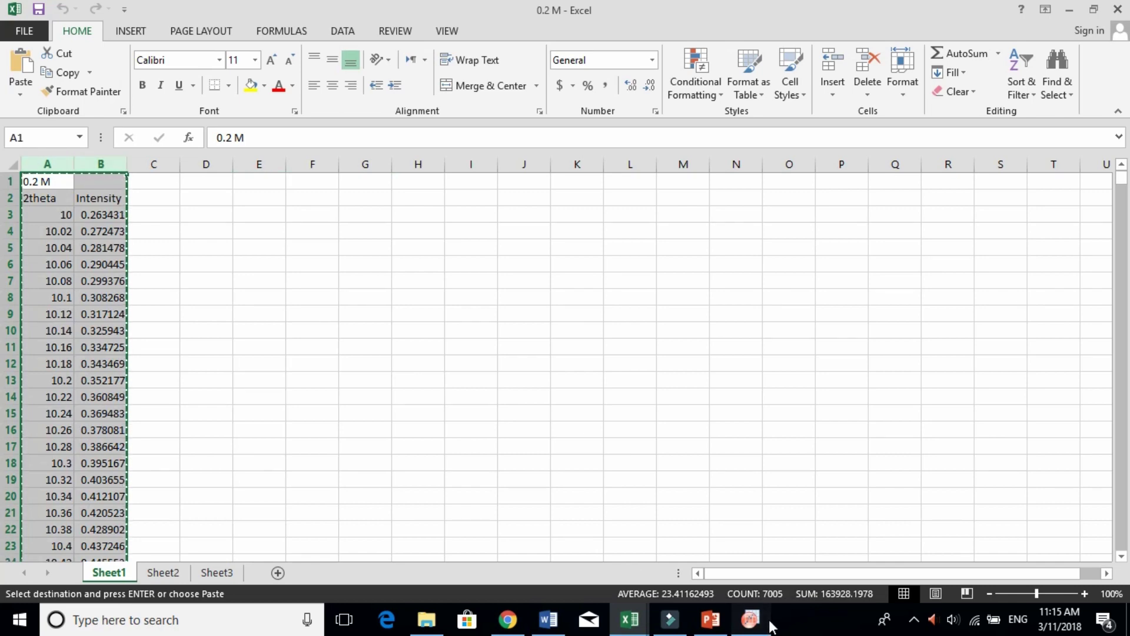
click(752, 619)
click(260, 122)
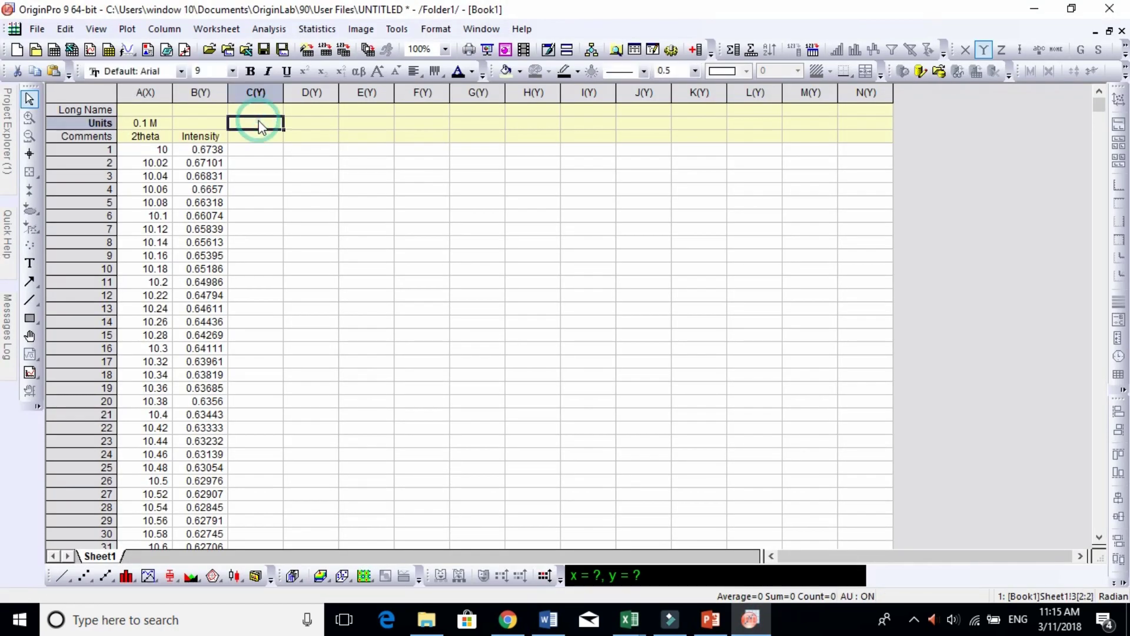
key(ctrl+v)
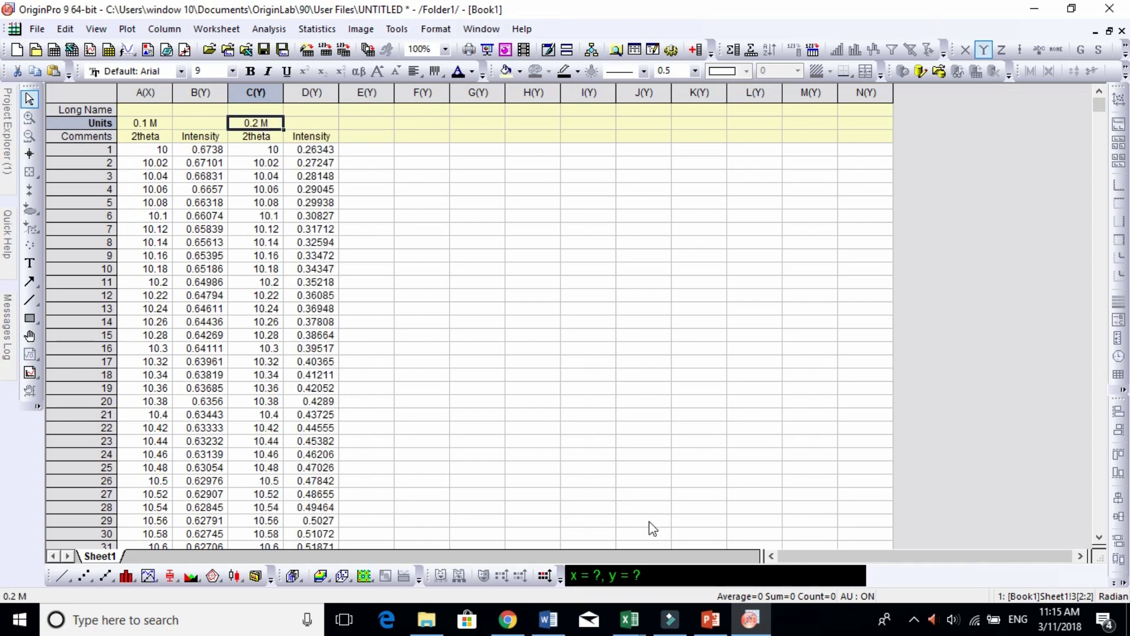
Copy the 0.5 M workbook's columns A:B into Origin columns E and F
click(630, 618)
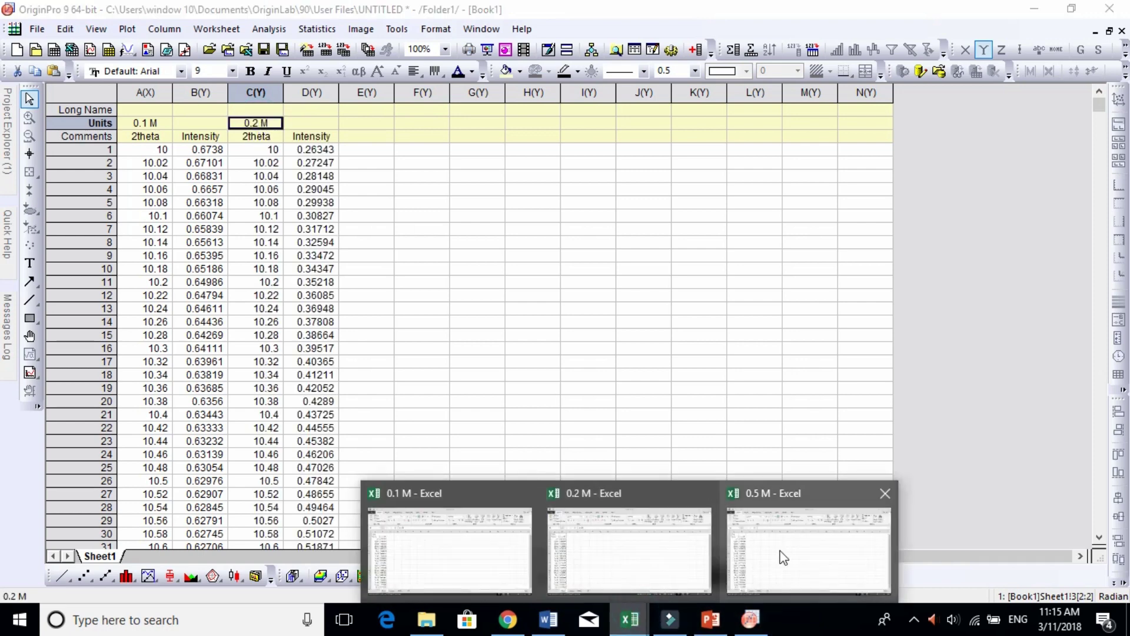
click(782, 551)
drag(46, 164, 90, 175)
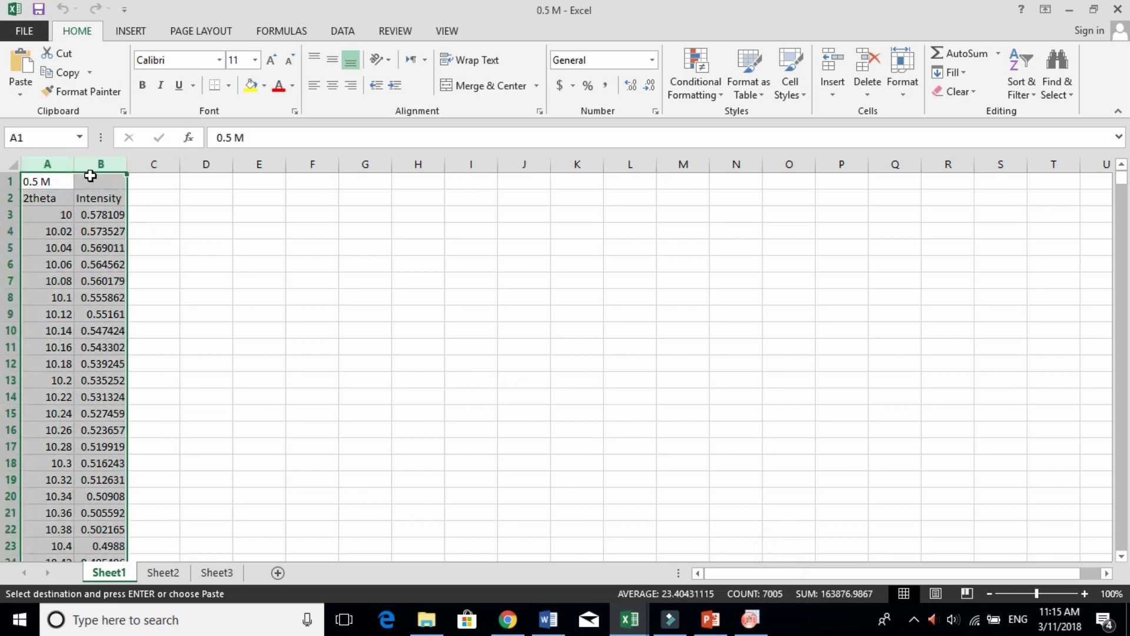
click(760, 625)
click(383, 122)
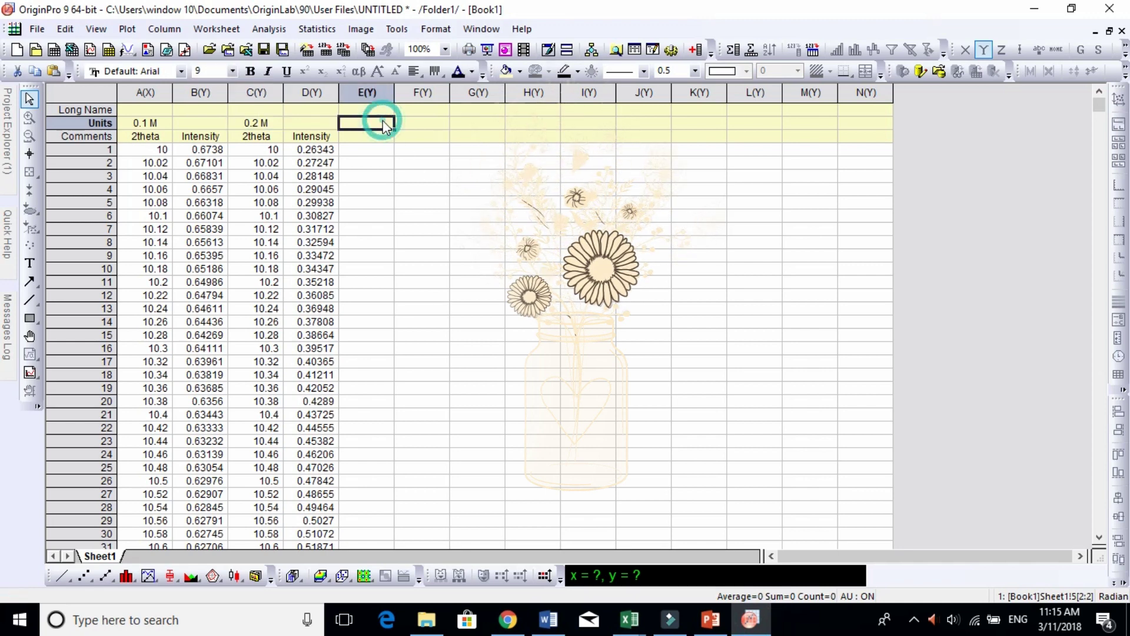
key(ctrl+v)
click(477, 189)
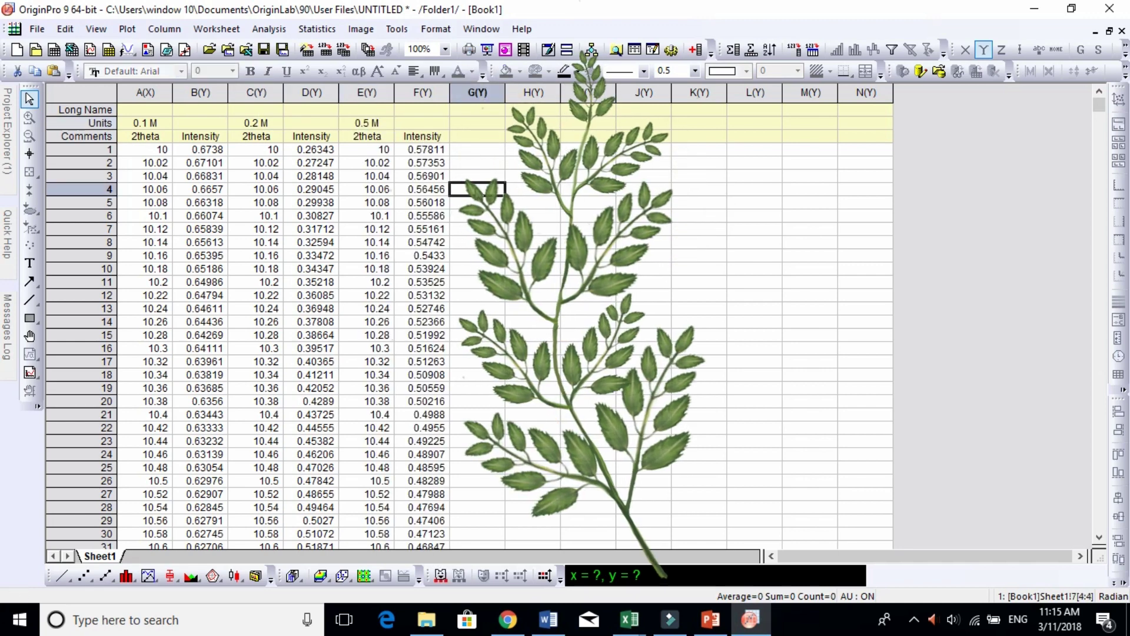
click(207, 136)
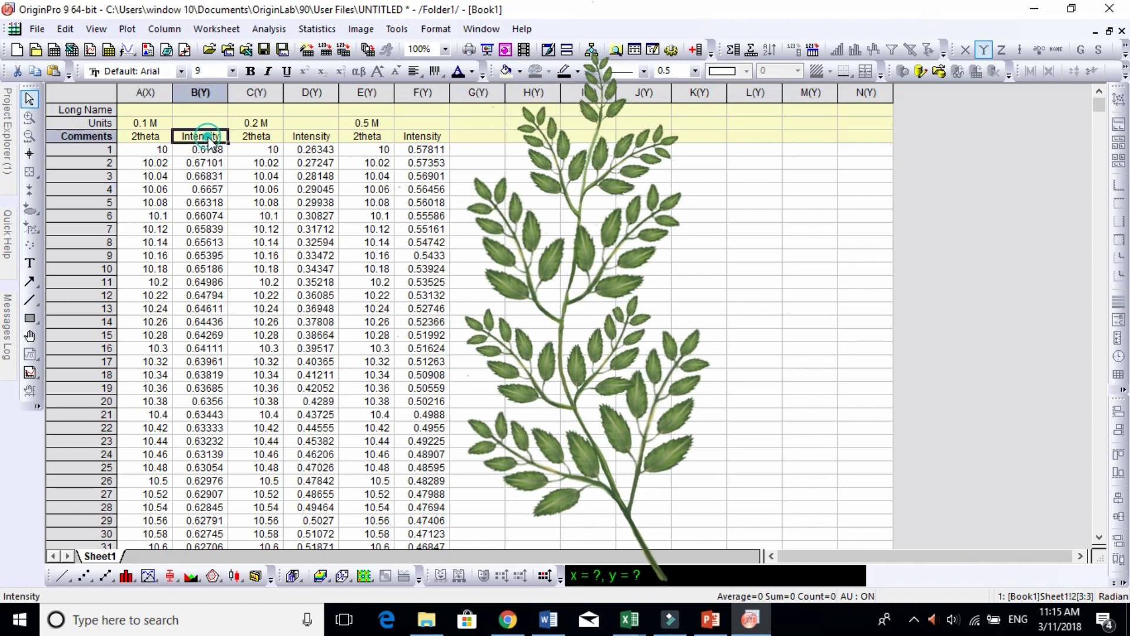
Set columns B and E as X columns using Set as X
click(202, 93)
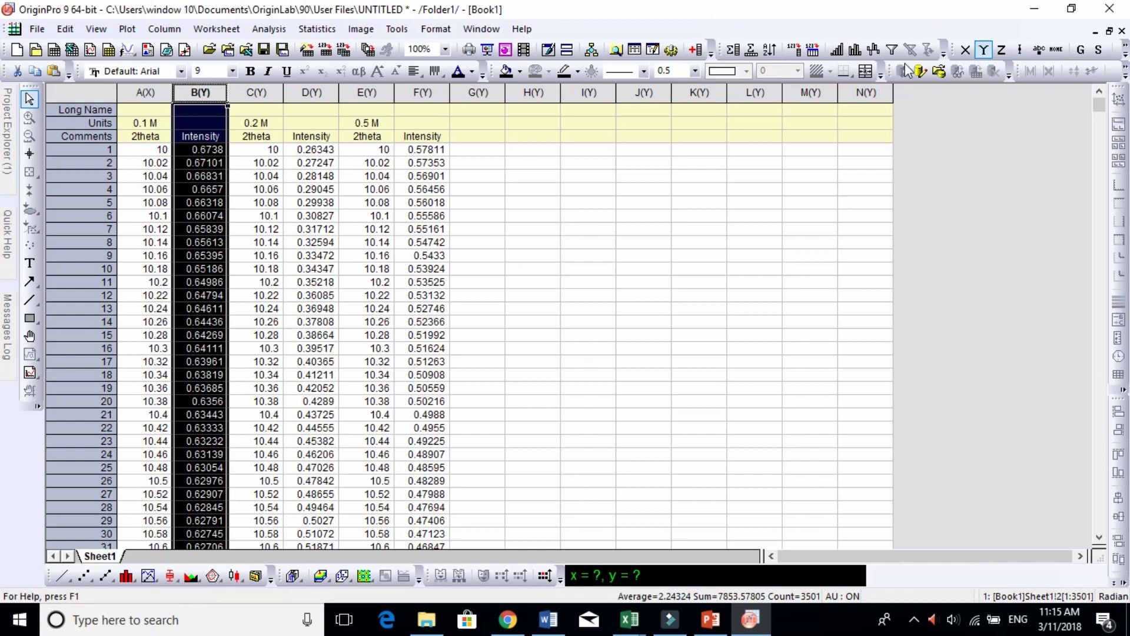
click(966, 52)
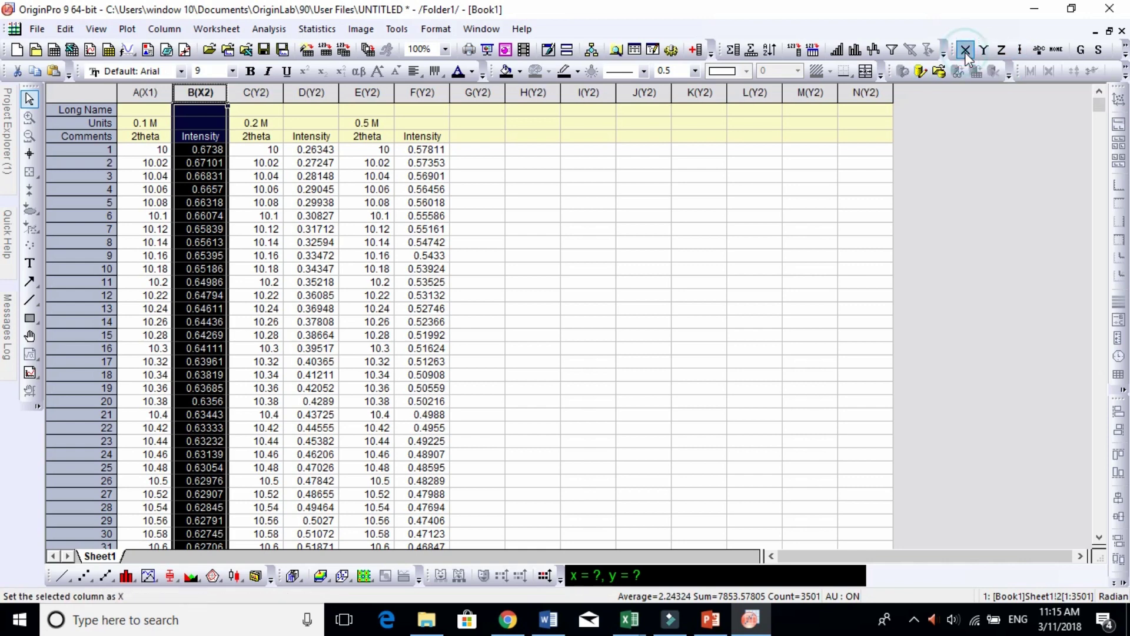
click(361, 99)
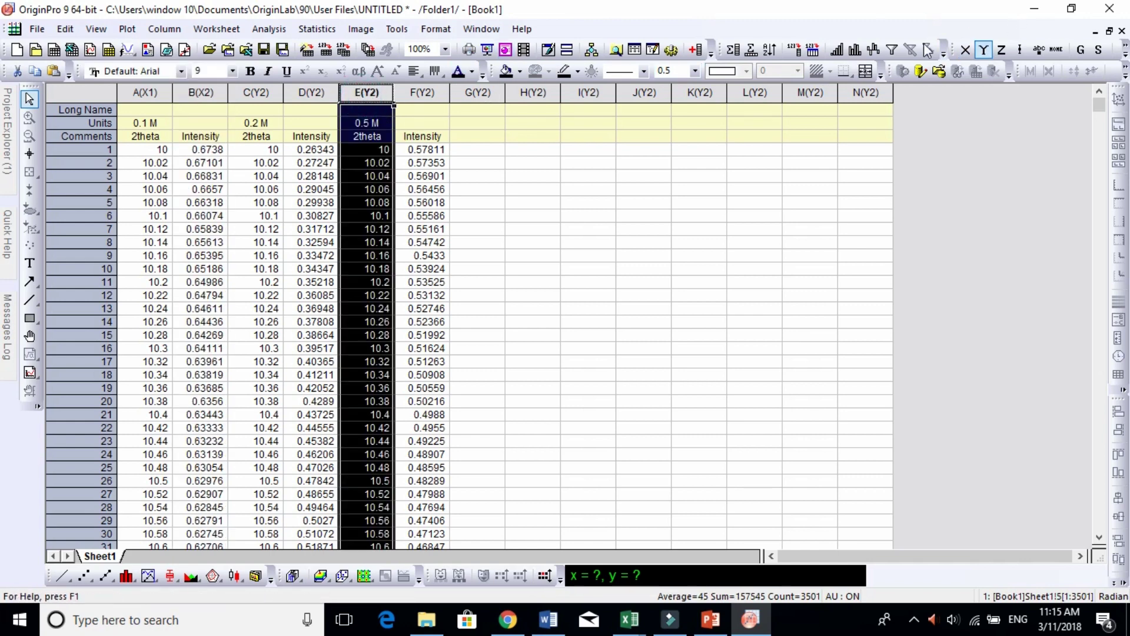
click(964, 48)
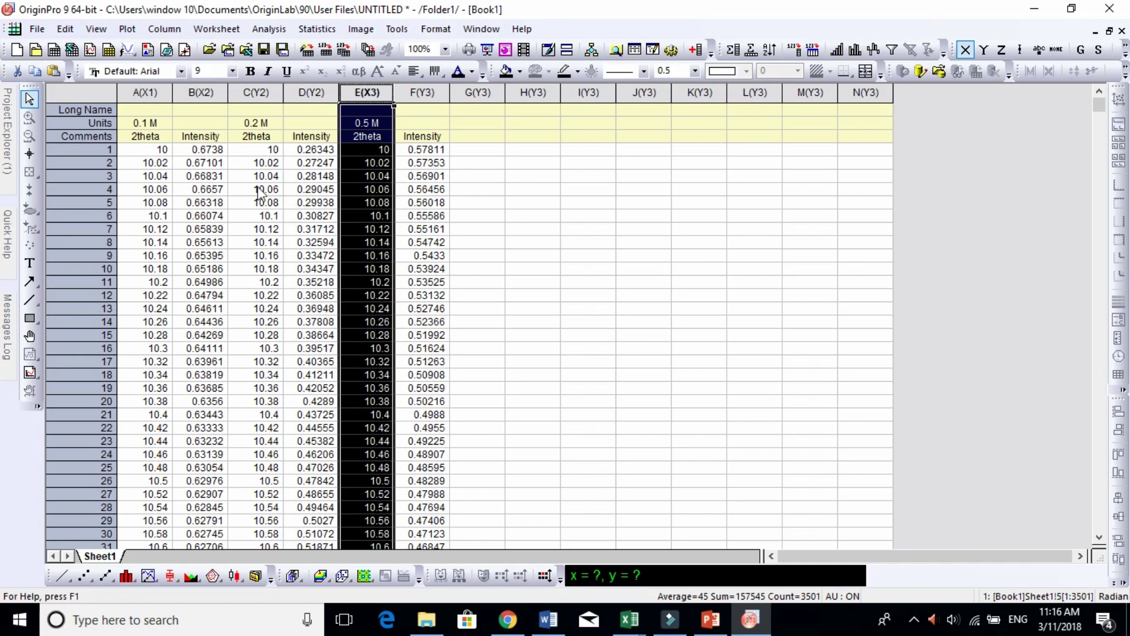
Clear column A's 0.1 M unit and enter comments Zn, Sn and Ti for columns B, D and F
click(155, 125)
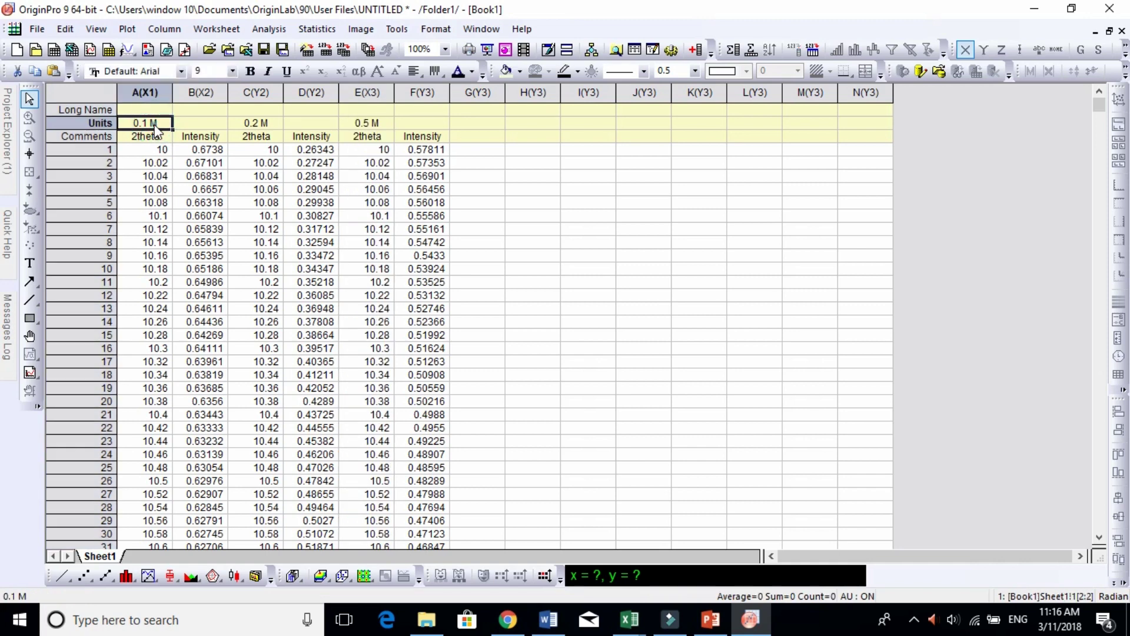
key(Delete)
click(189, 137)
text(Zn)
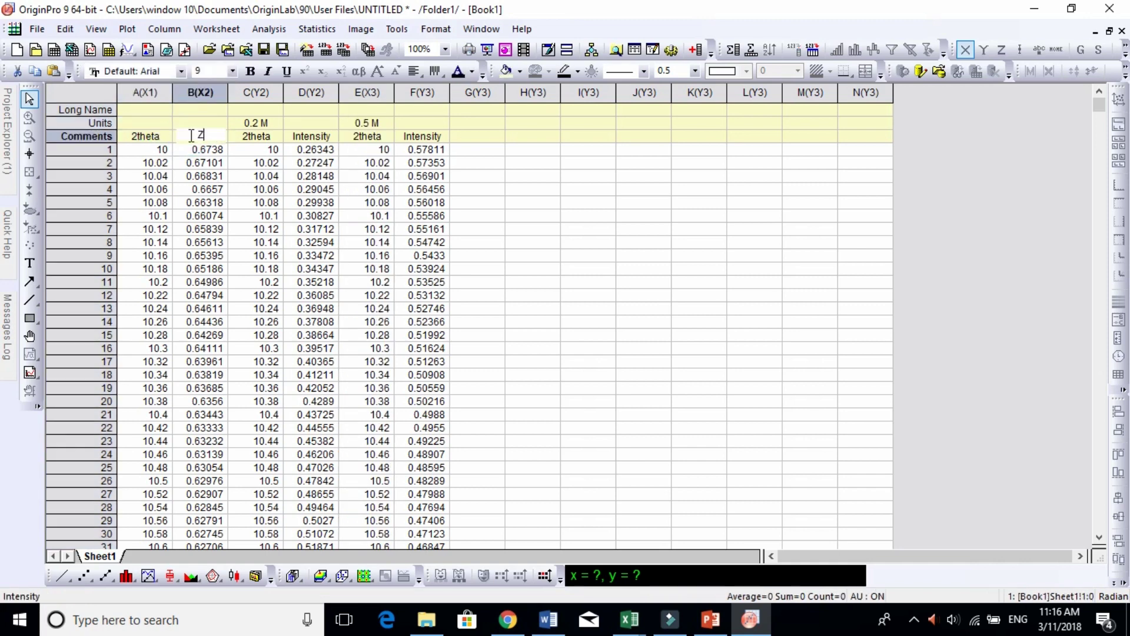
click(306, 135)
text(S)
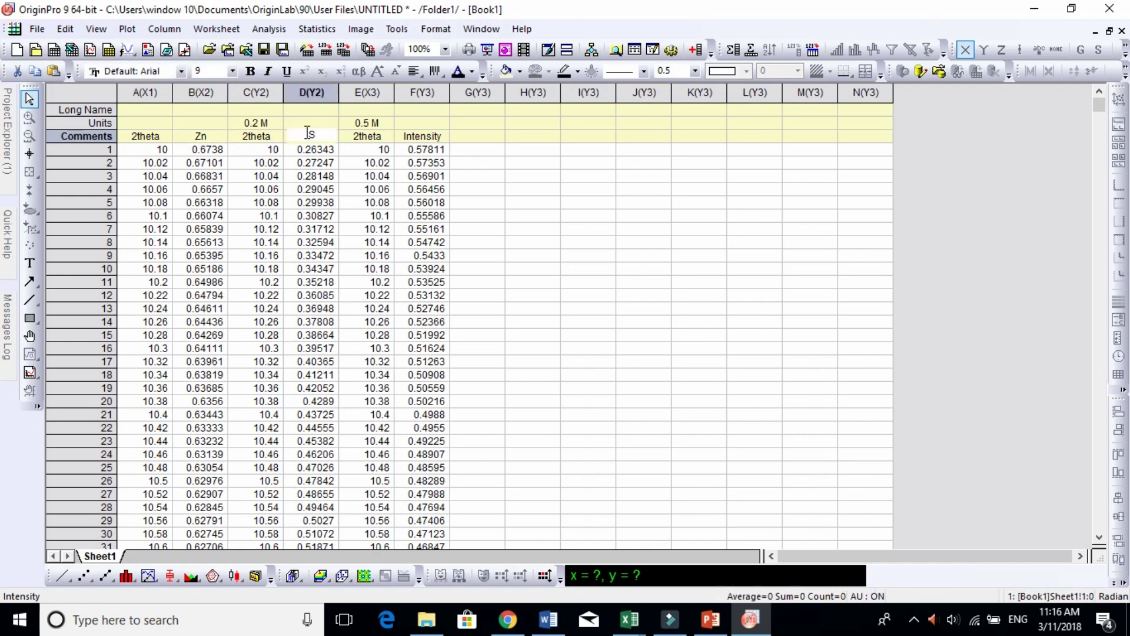
text(n)
click(421, 136)
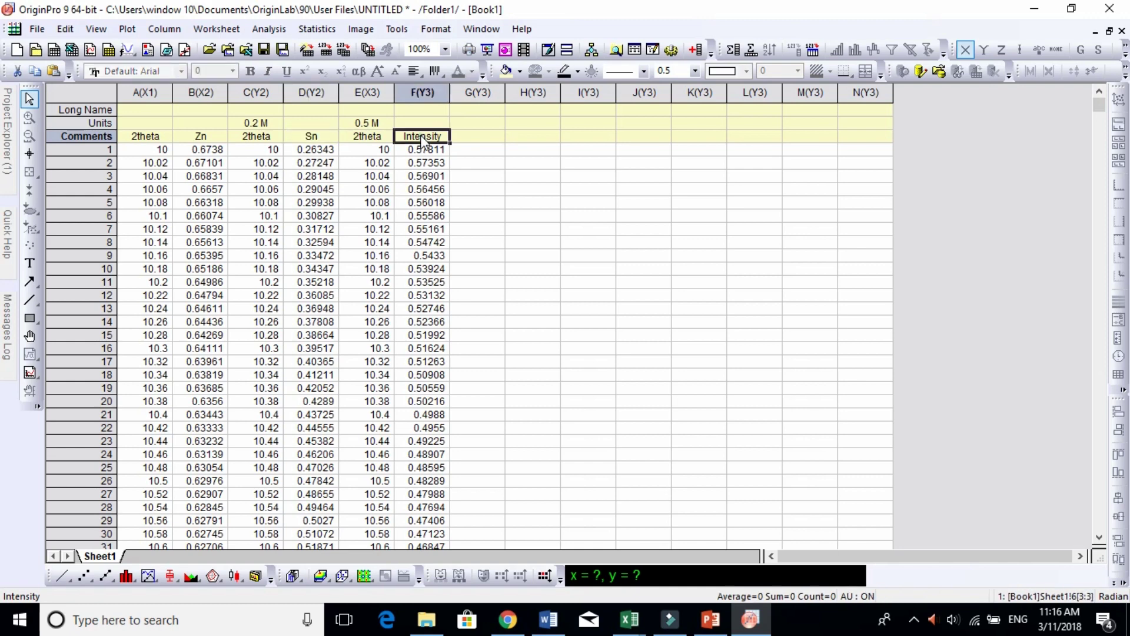
text(Ti)
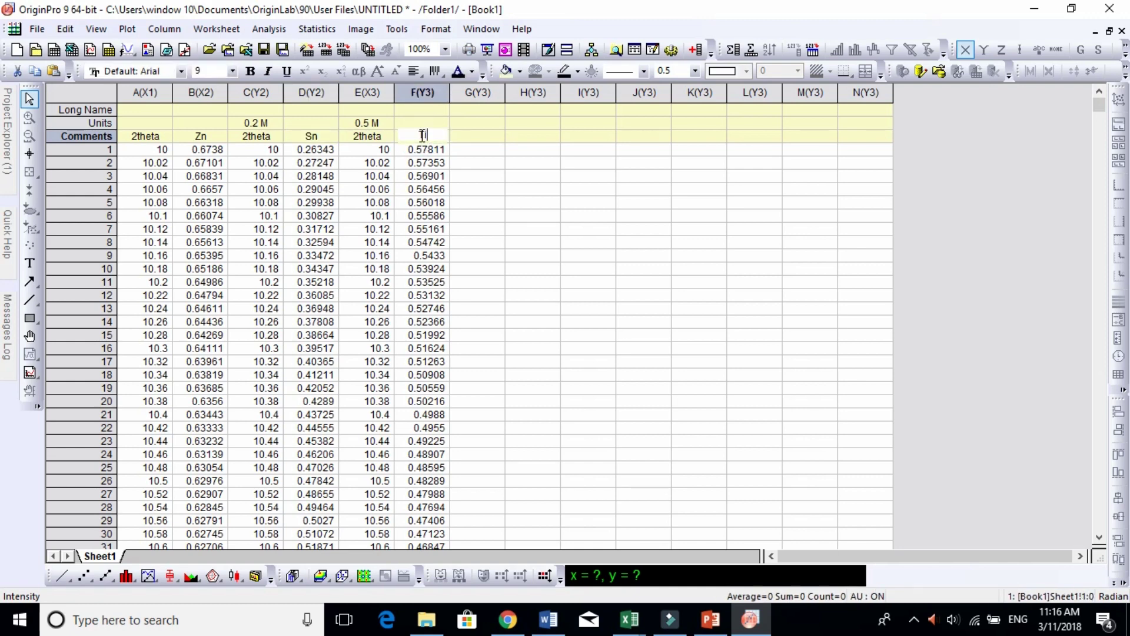
Delete column E's 2theta comment
click(377, 141)
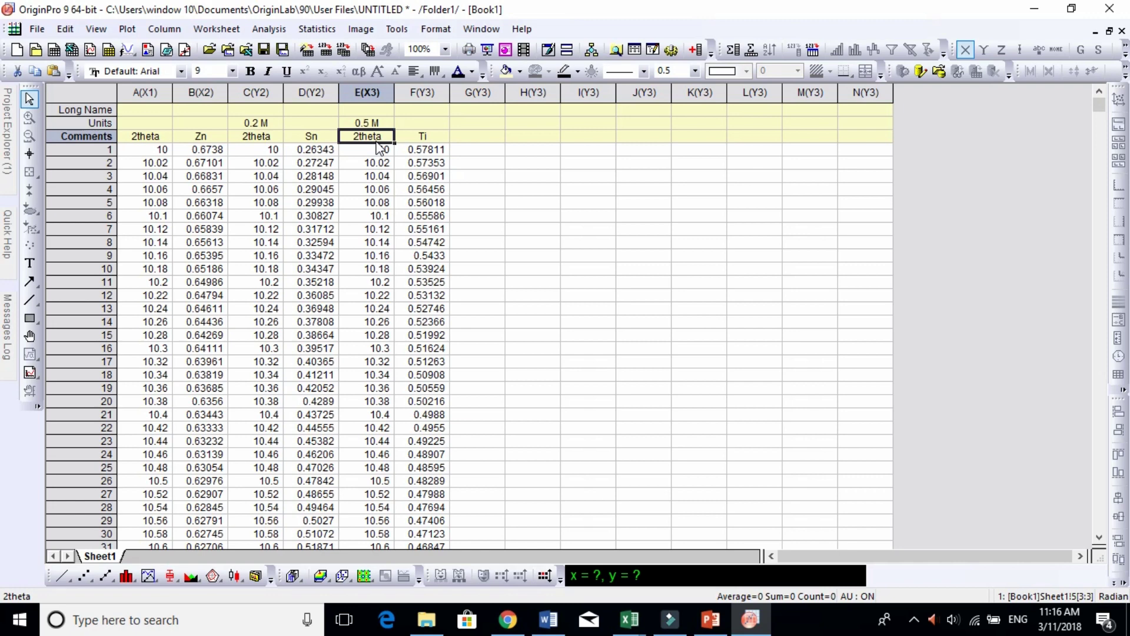
key(Delete)
click(373, 110)
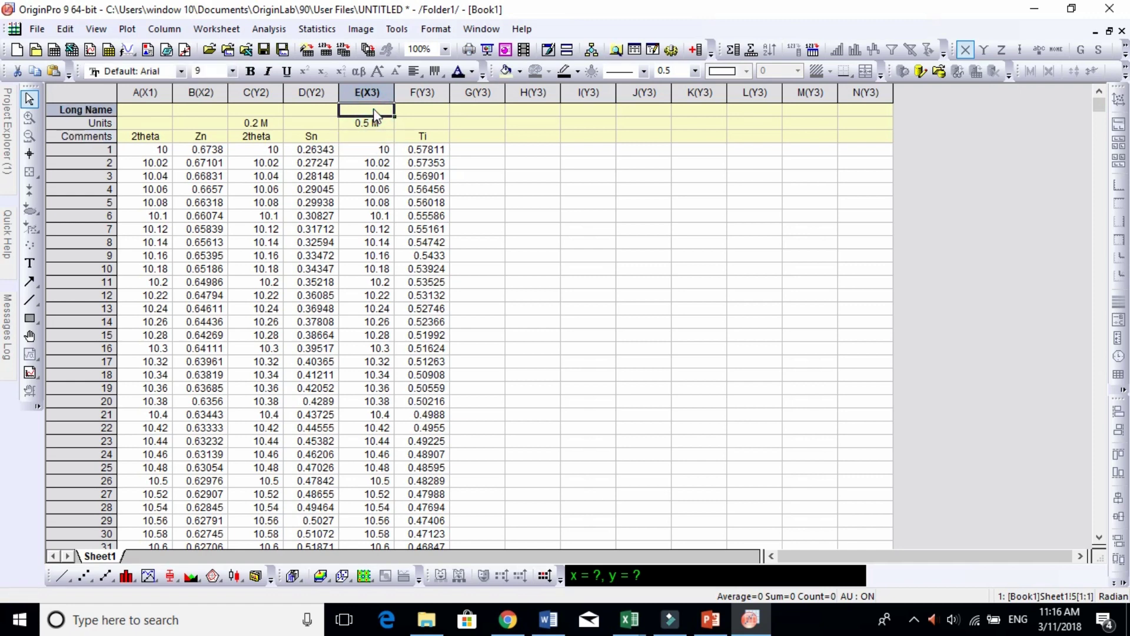
Give columns E, C and A the long name 2theta
text(2theta)
click(257, 110)
text(2theta)
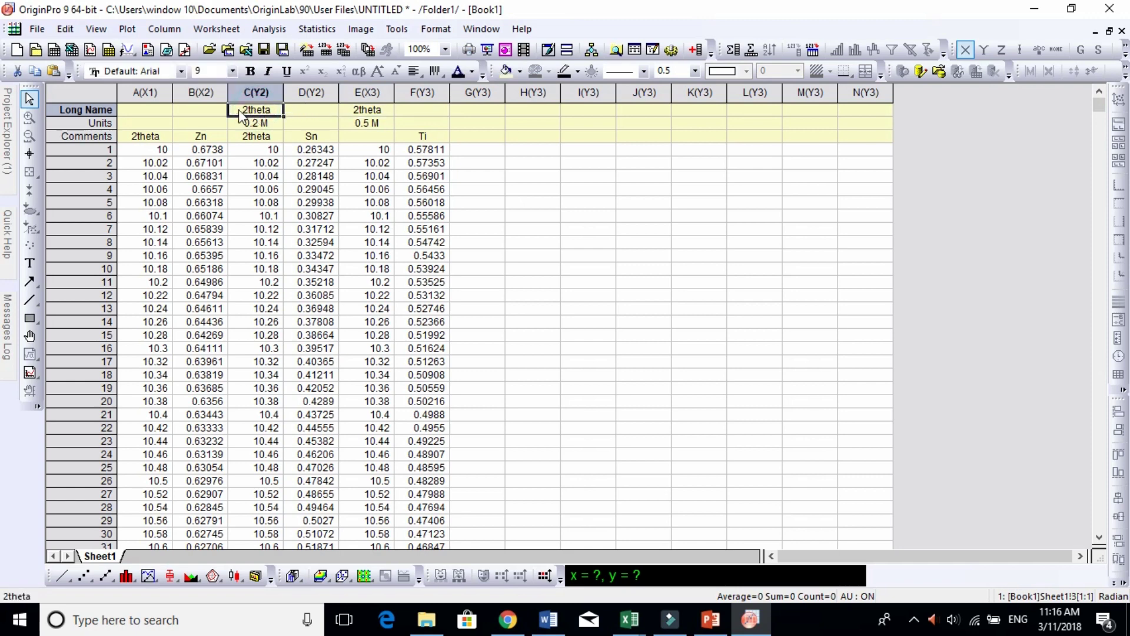
click(146, 111)
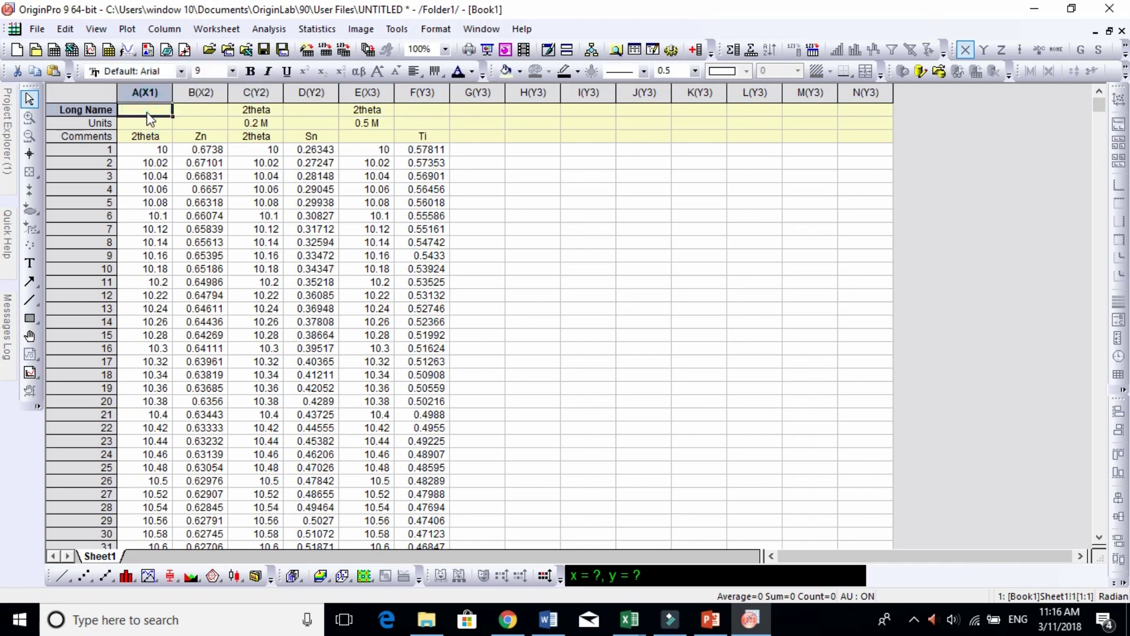
text(2theta)
Name columns B, D and F Intensity, with column B's units set to A.u
click(187, 112)
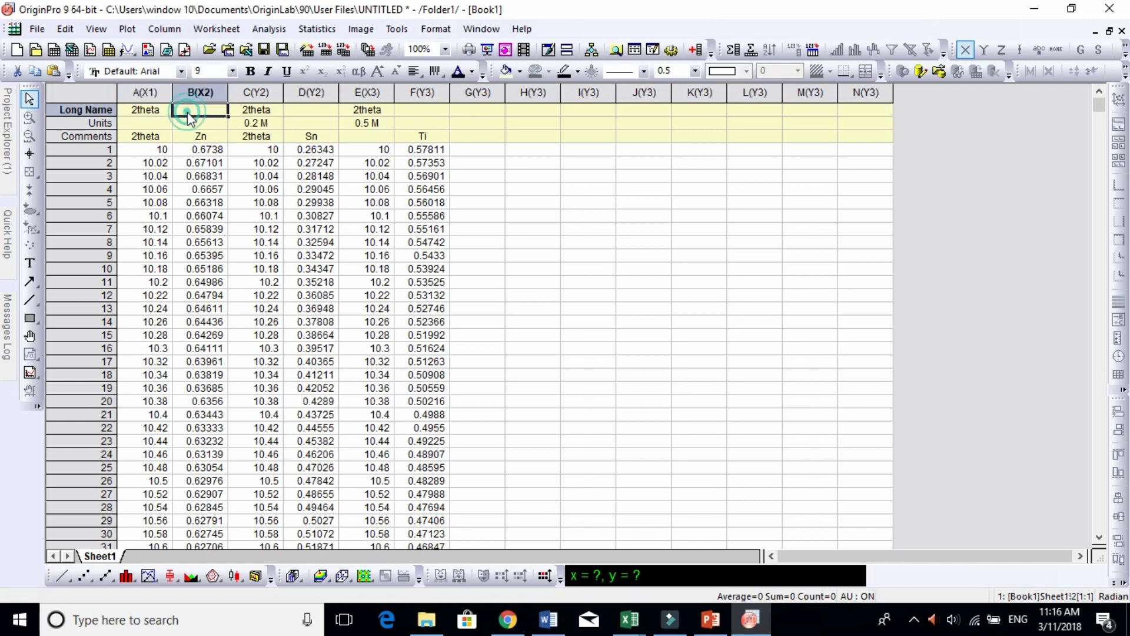
text(Int)
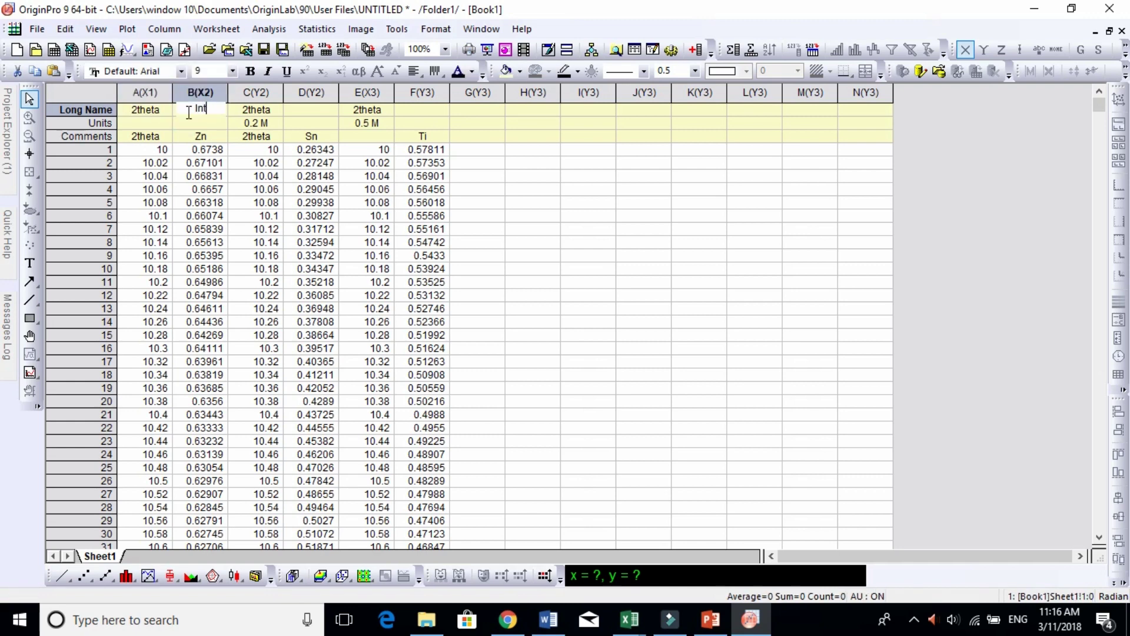
text(ensity)
click(192, 122)
text(A.u)
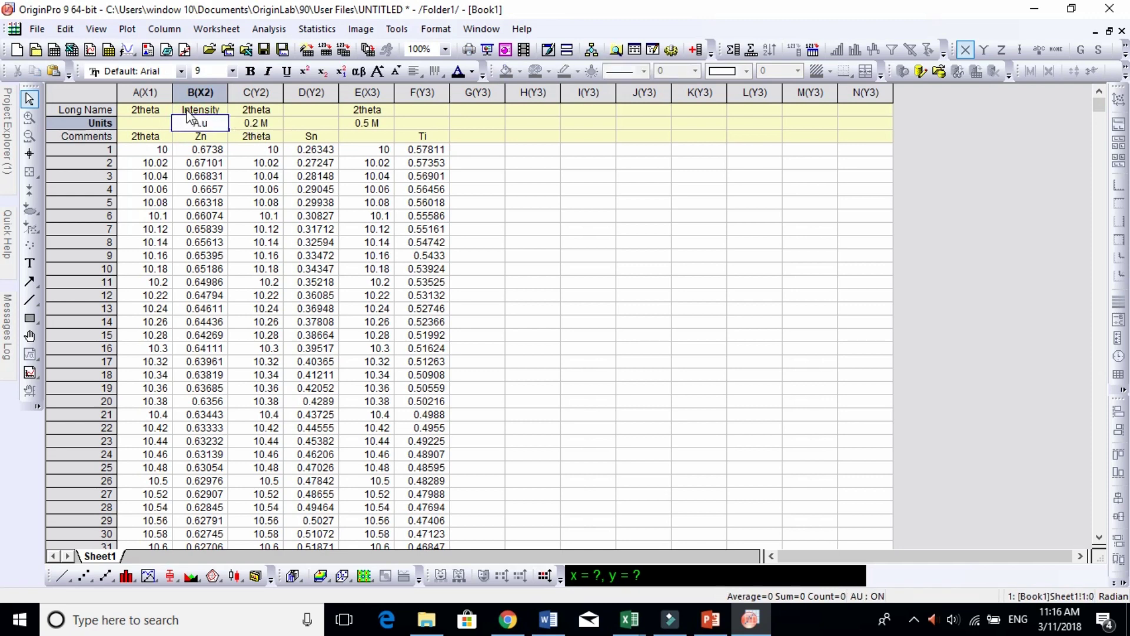
click(190, 111)
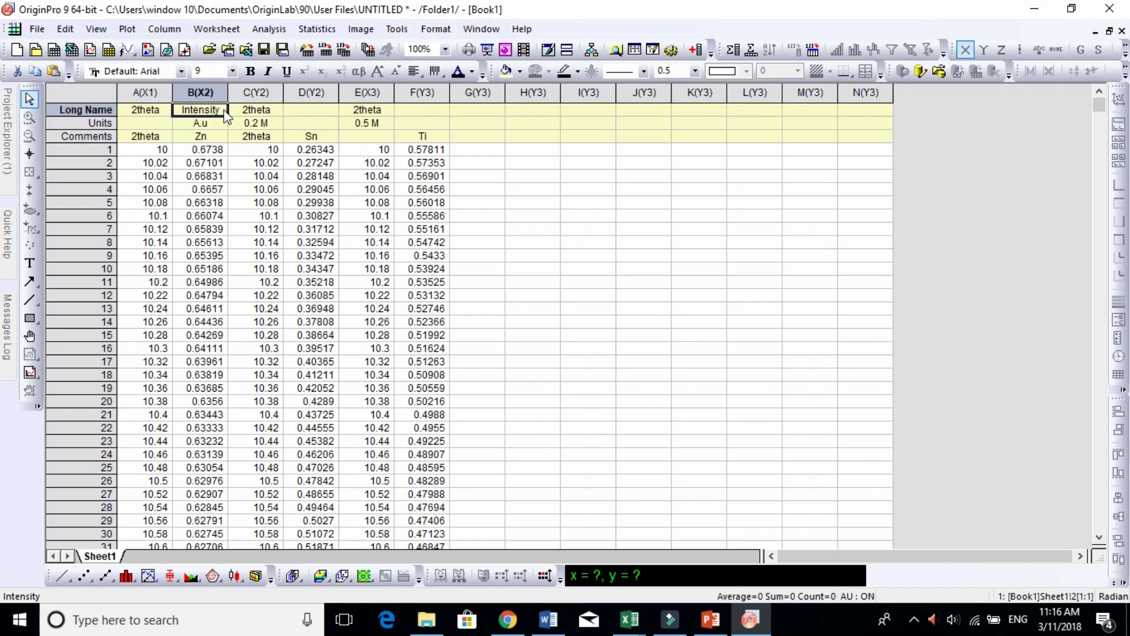
click(299, 113)
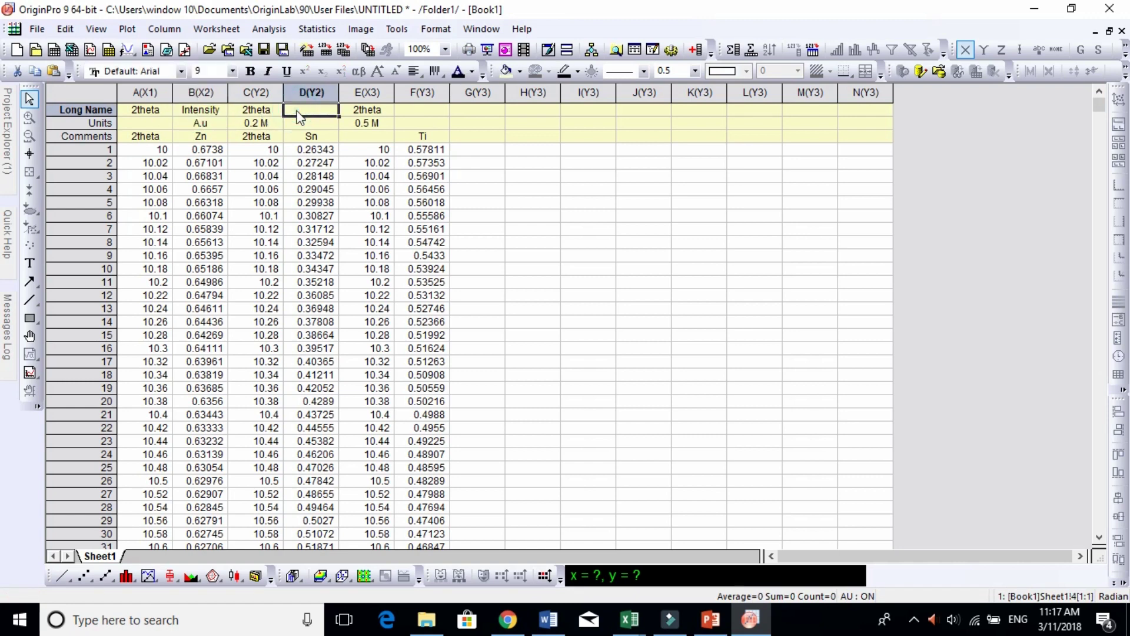
text(Intensity)
click(409, 111)
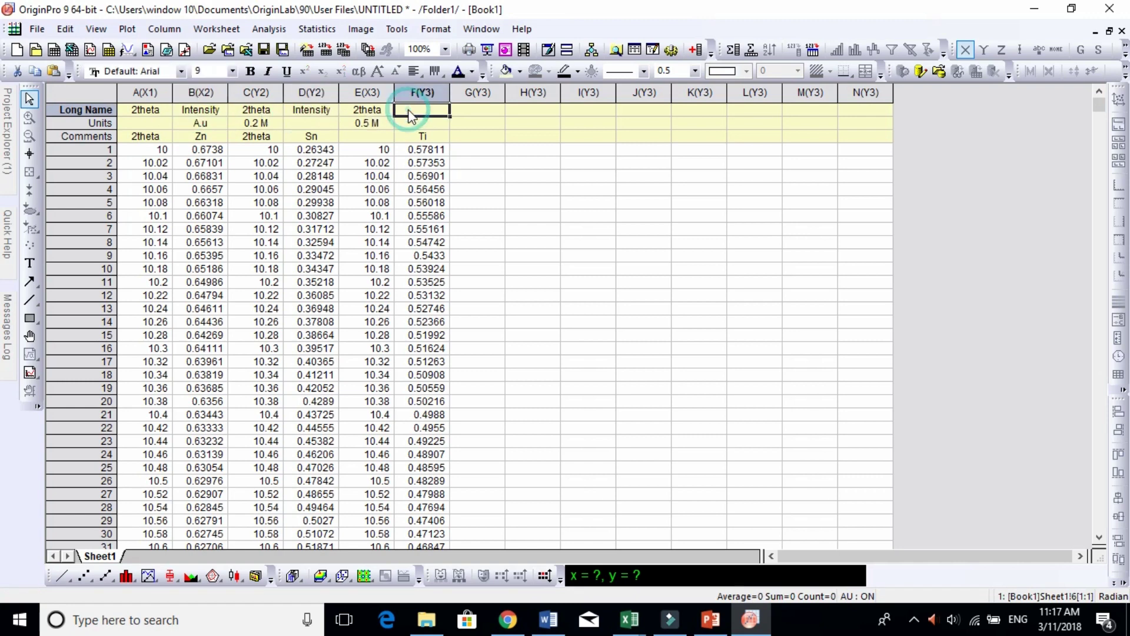
text(Intensity)
Remove the 0.5 M and 0.2 M units from columns E and C, and set D and F units to A.u
click(367, 122)
key(Delete)
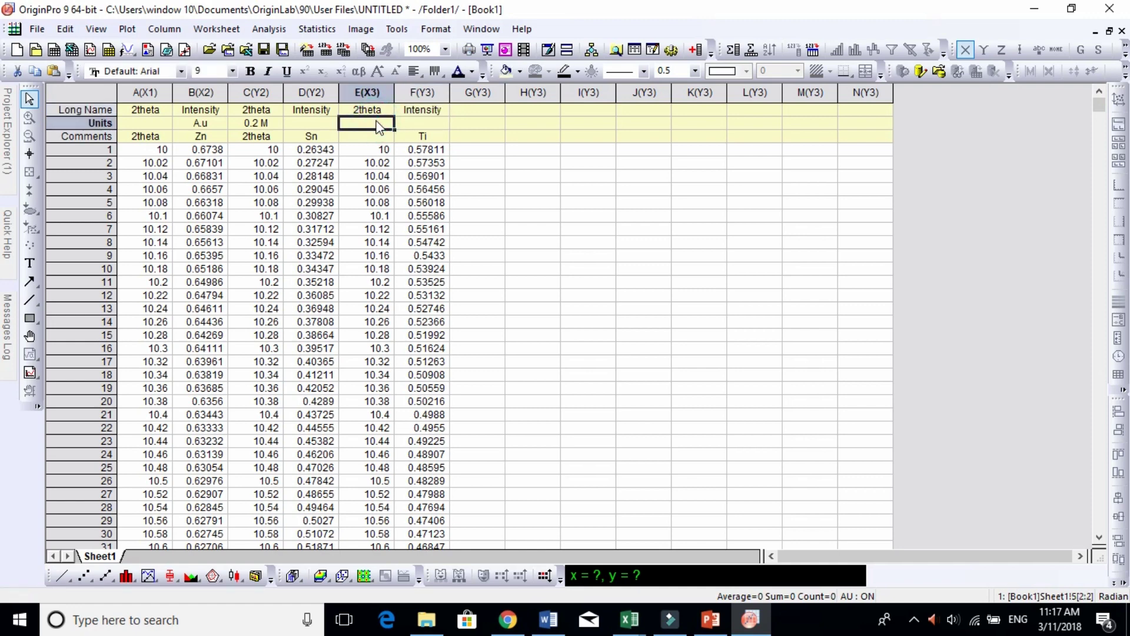
click(255, 124)
key(Delete)
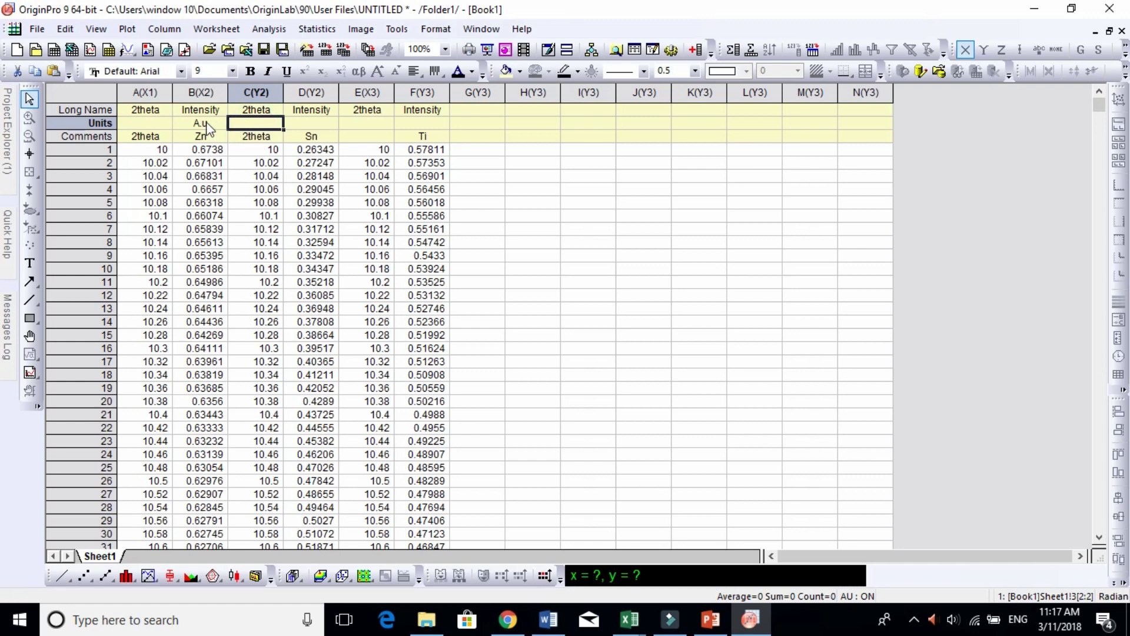
click(206, 124)
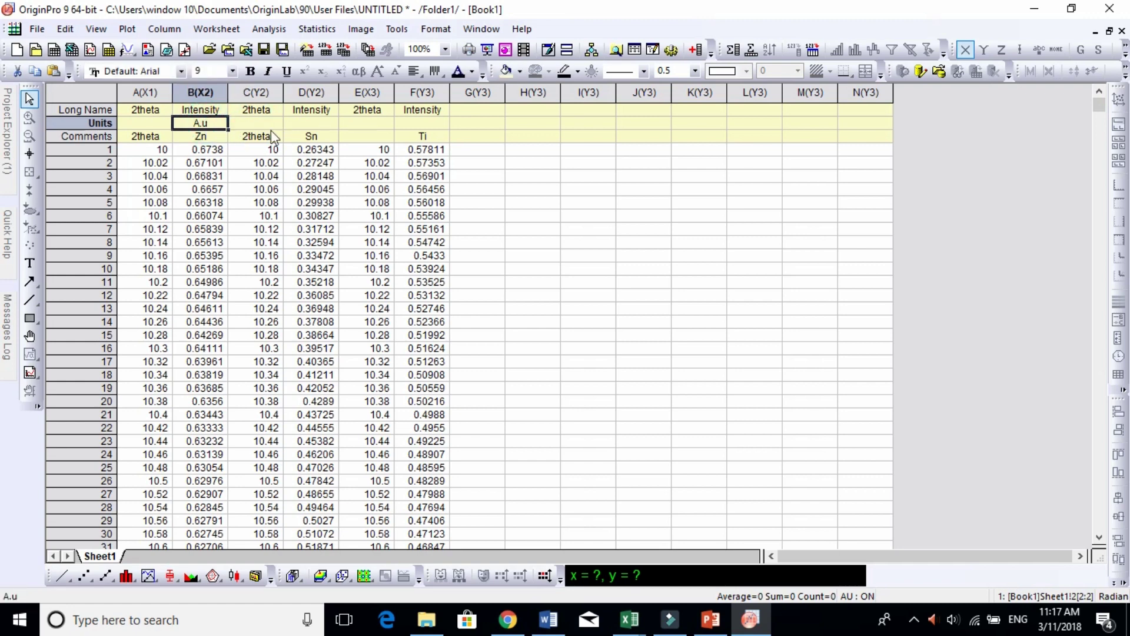
click(307, 125)
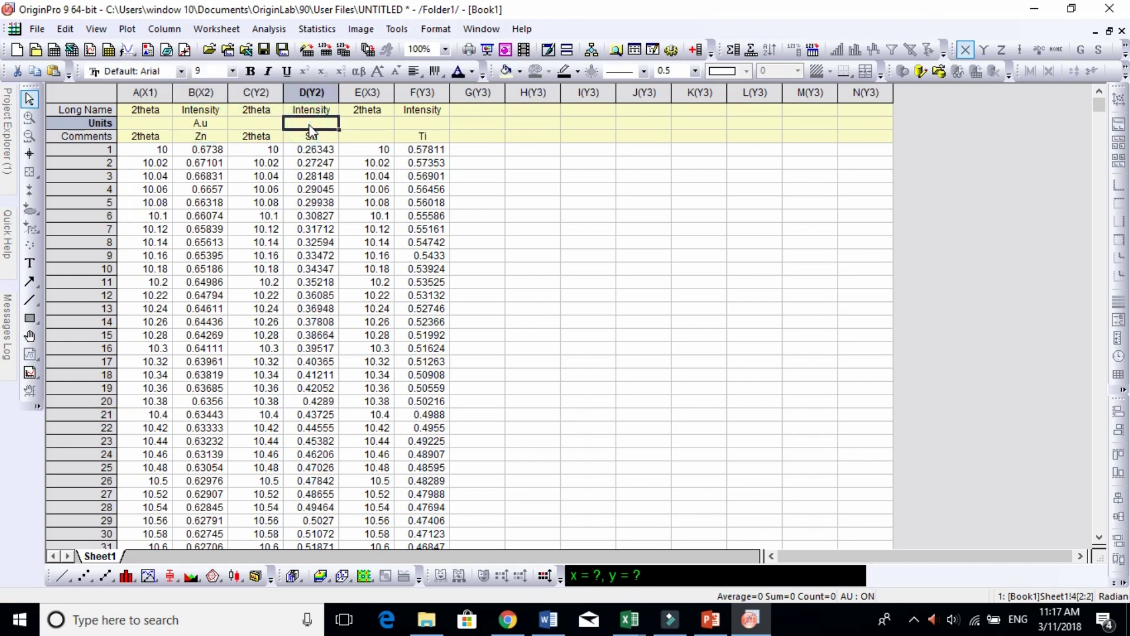
text(A.u)
click(401, 123)
text(A.u)
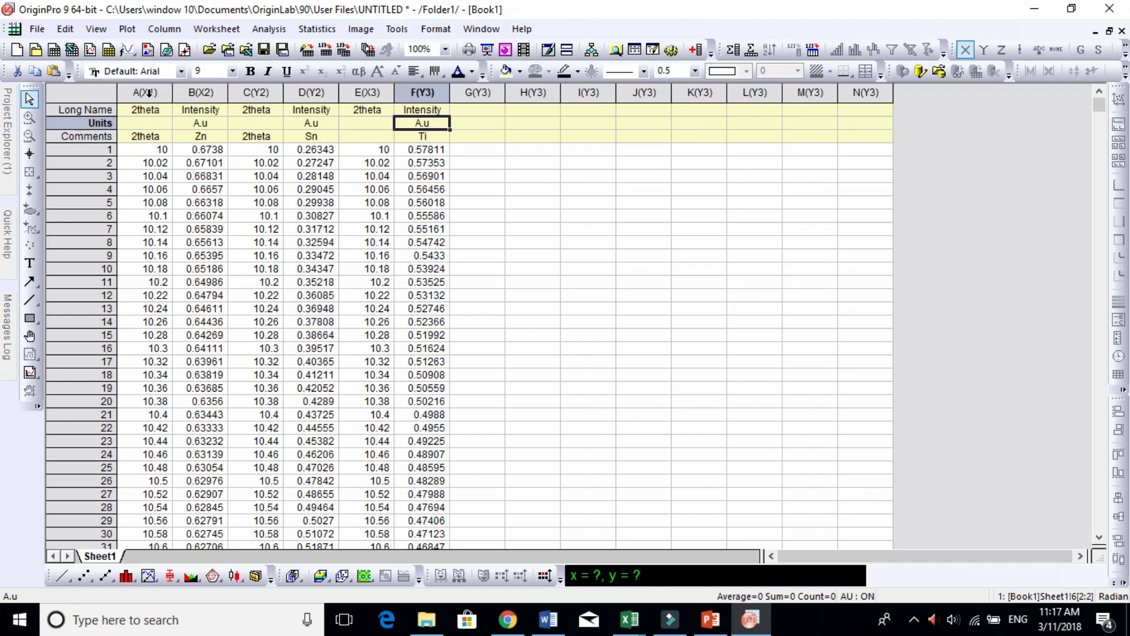
Clear the 2theta comments from columns C and A
drag(147, 92, 403, 104)
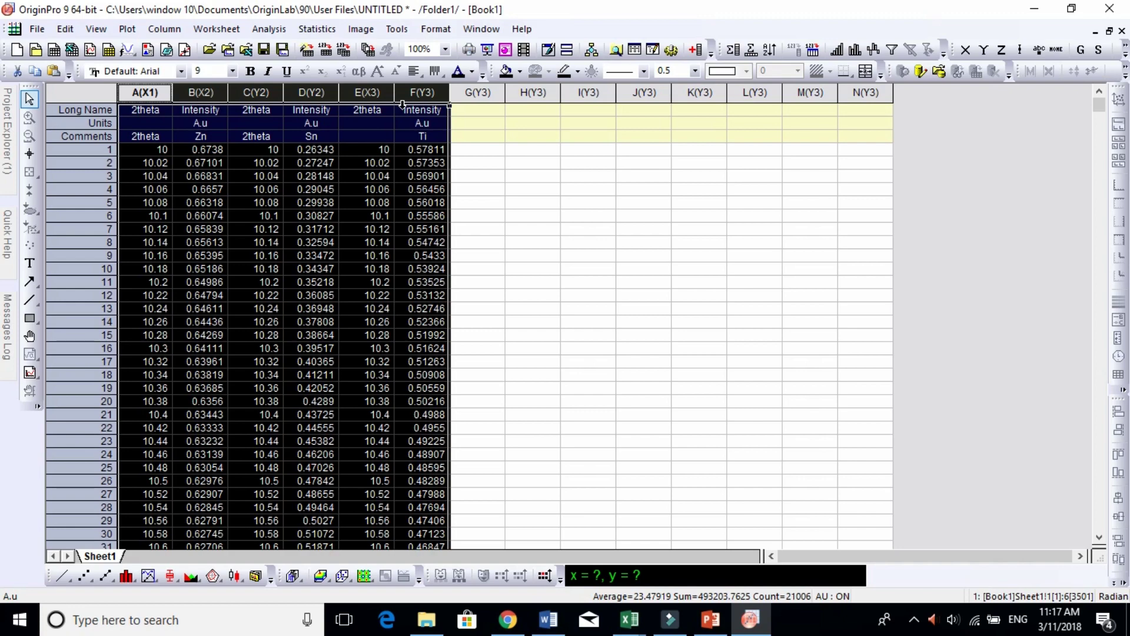
click(271, 136)
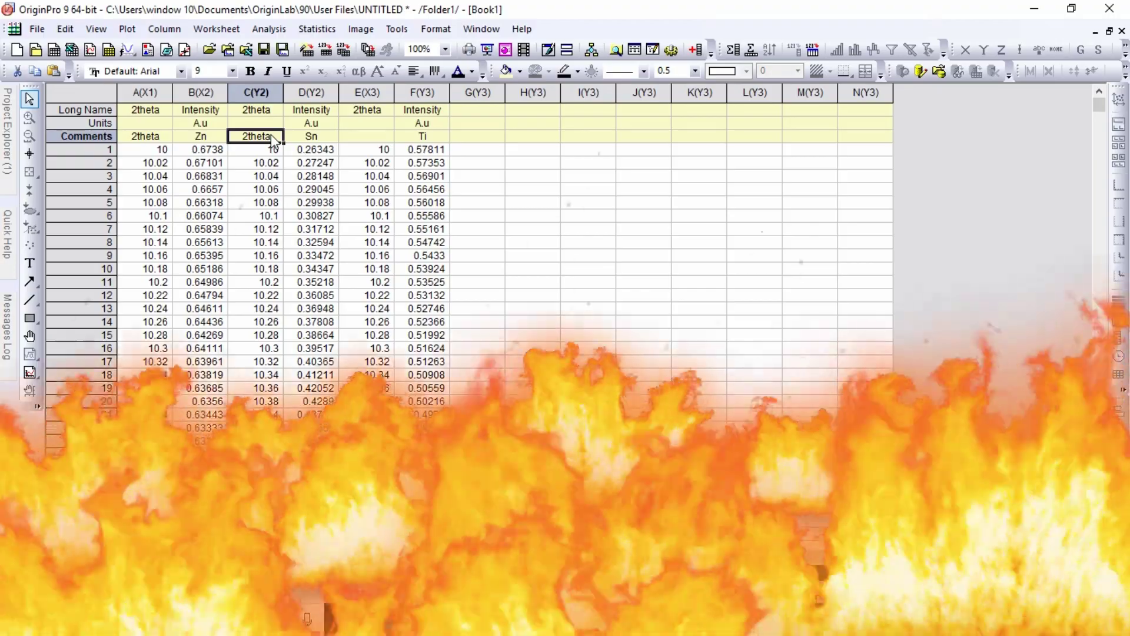
key(Delete)
click(152, 139)
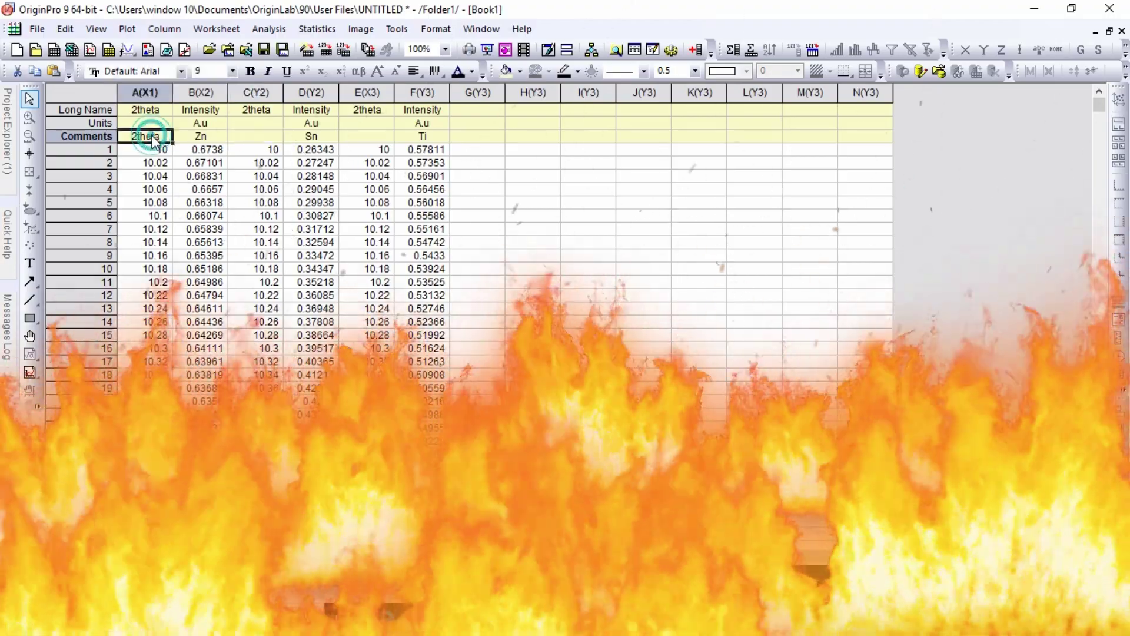
key(Delete)
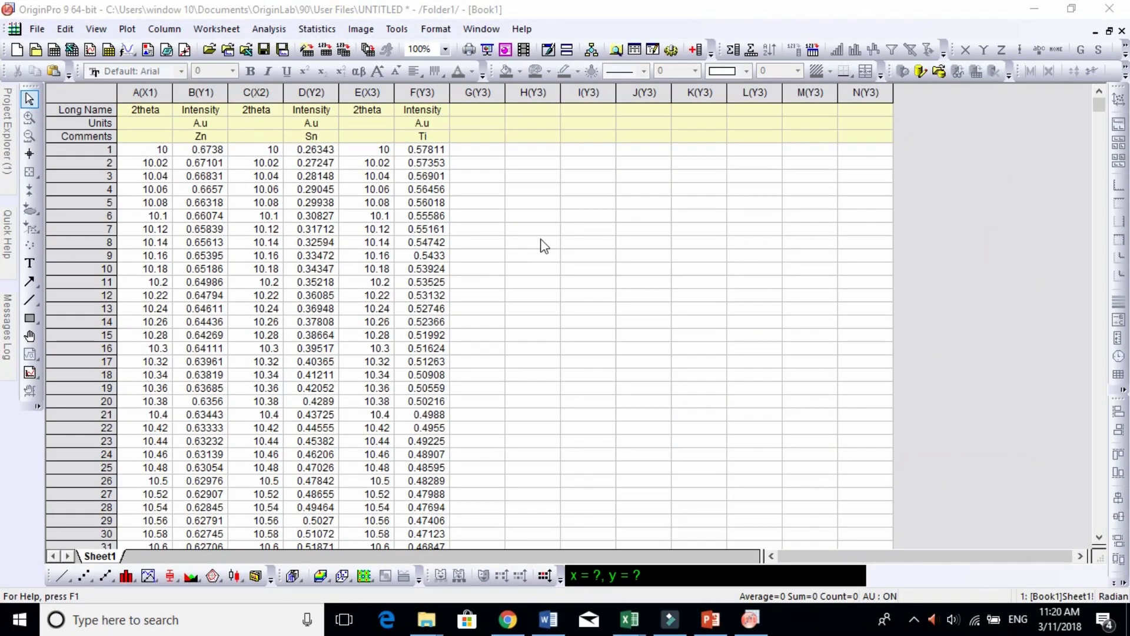
Confirm A, C, E are X and B, D, F are Y columns, then select columns A through F
click(147, 93)
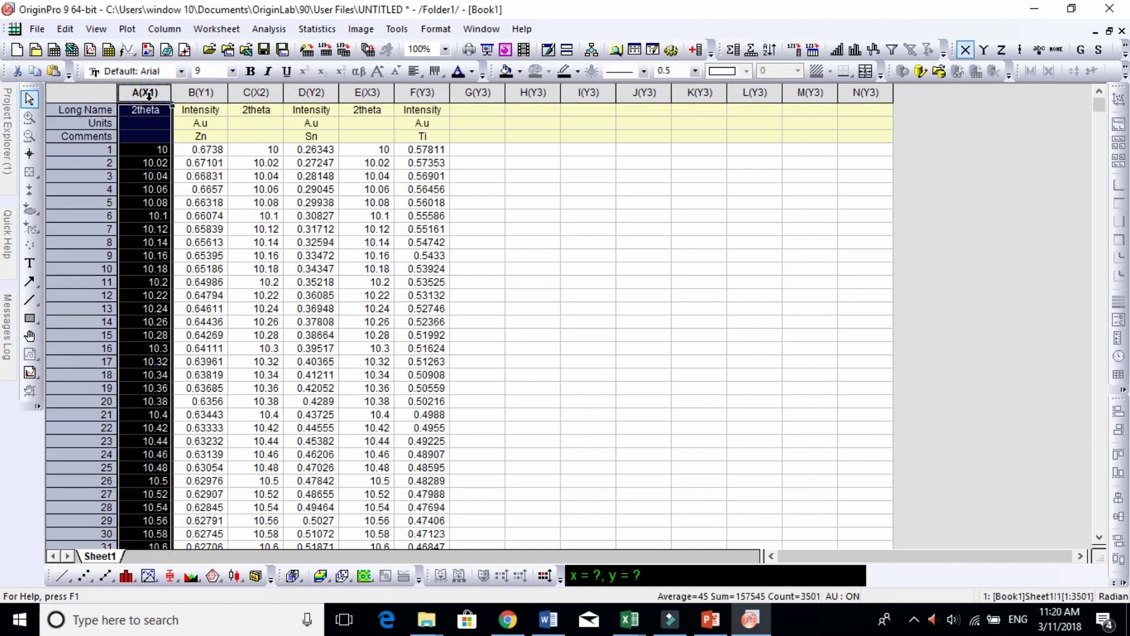
click(255, 93)
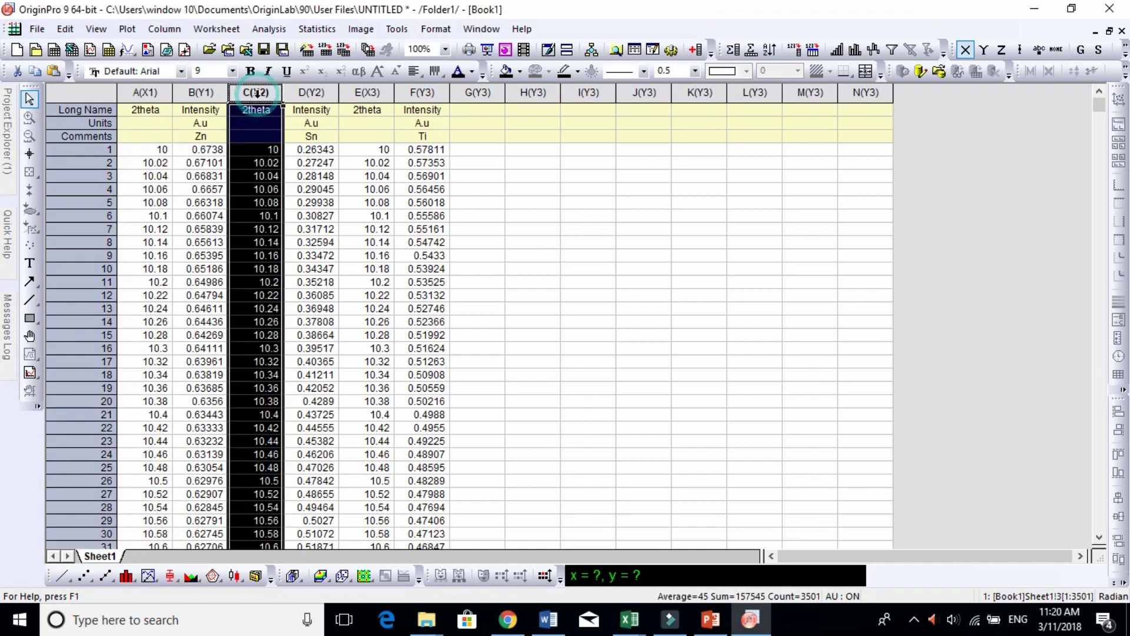
click(364, 92)
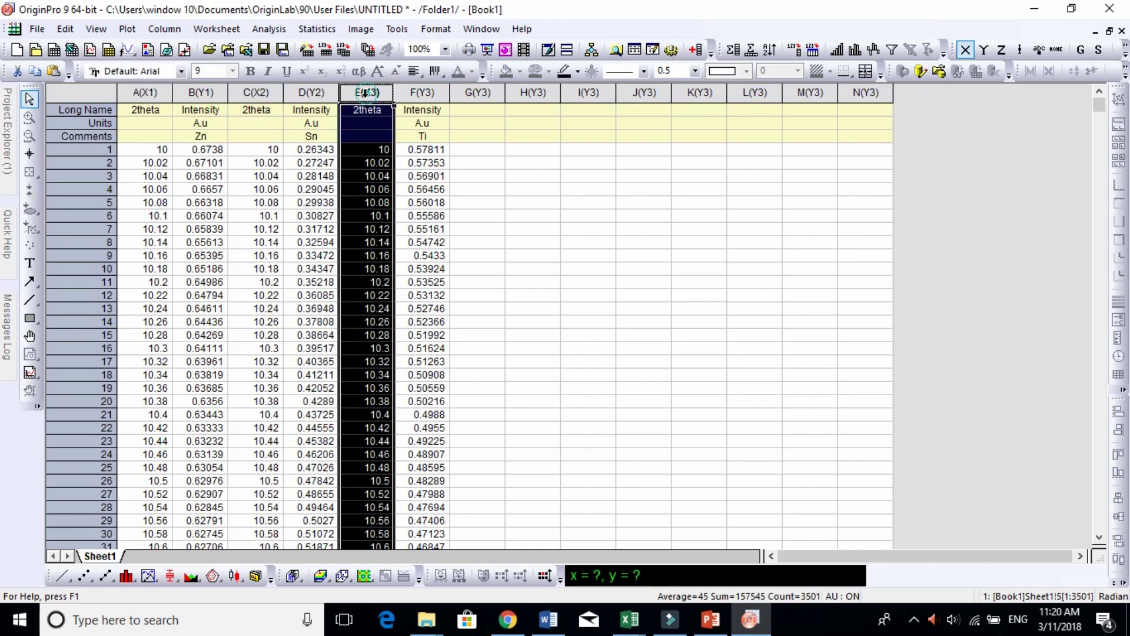
click(212, 94)
click(310, 94)
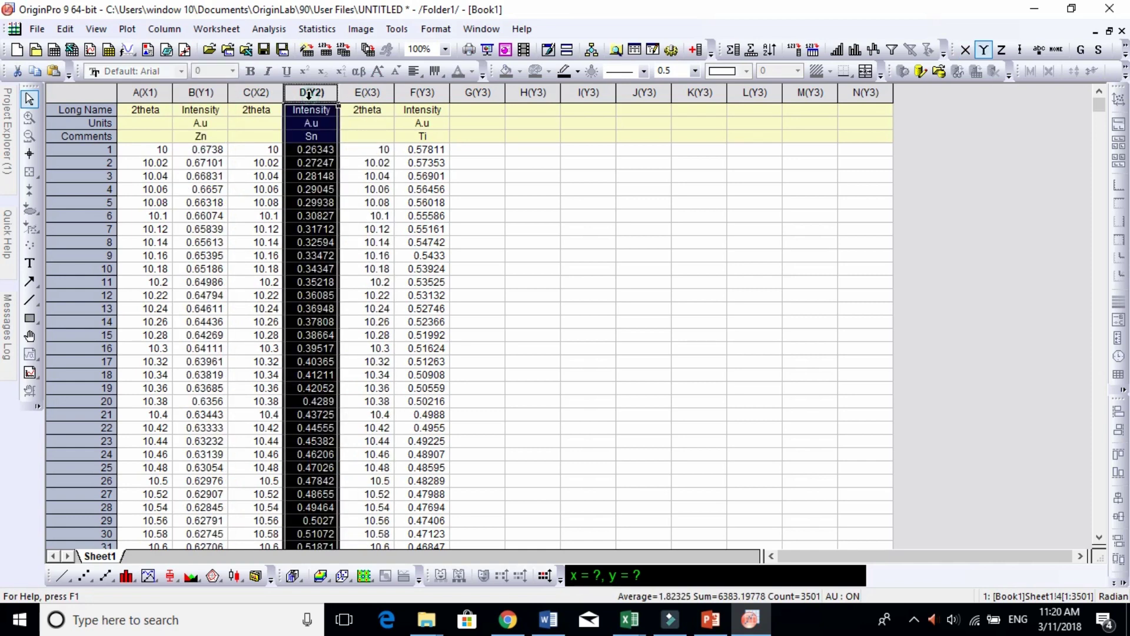
click(416, 92)
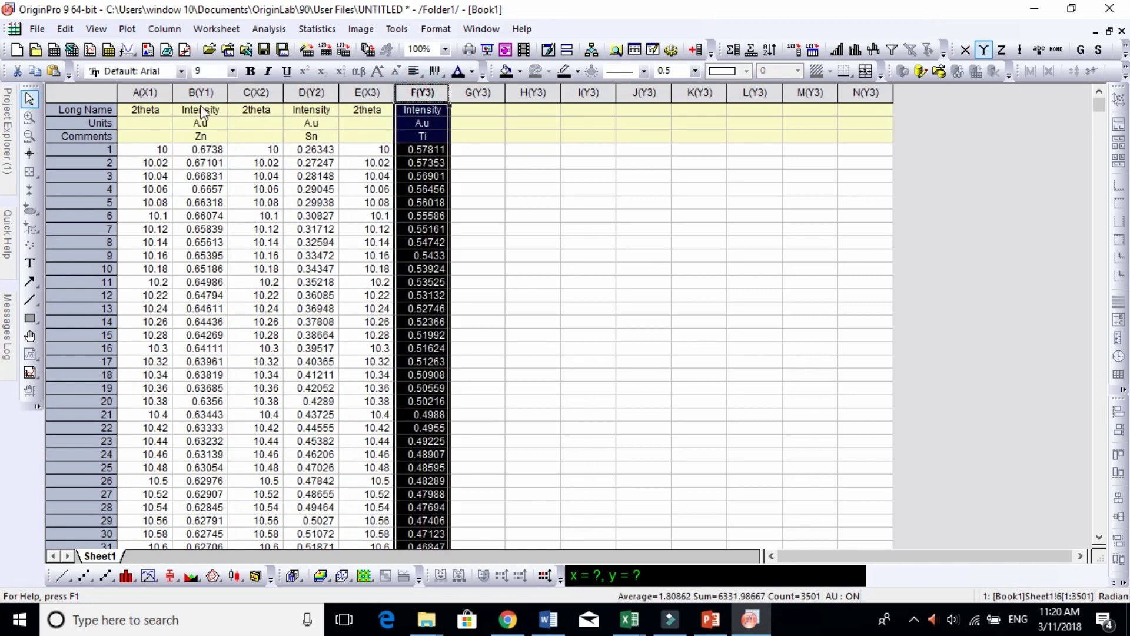
drag(150, 94, 400, 106)
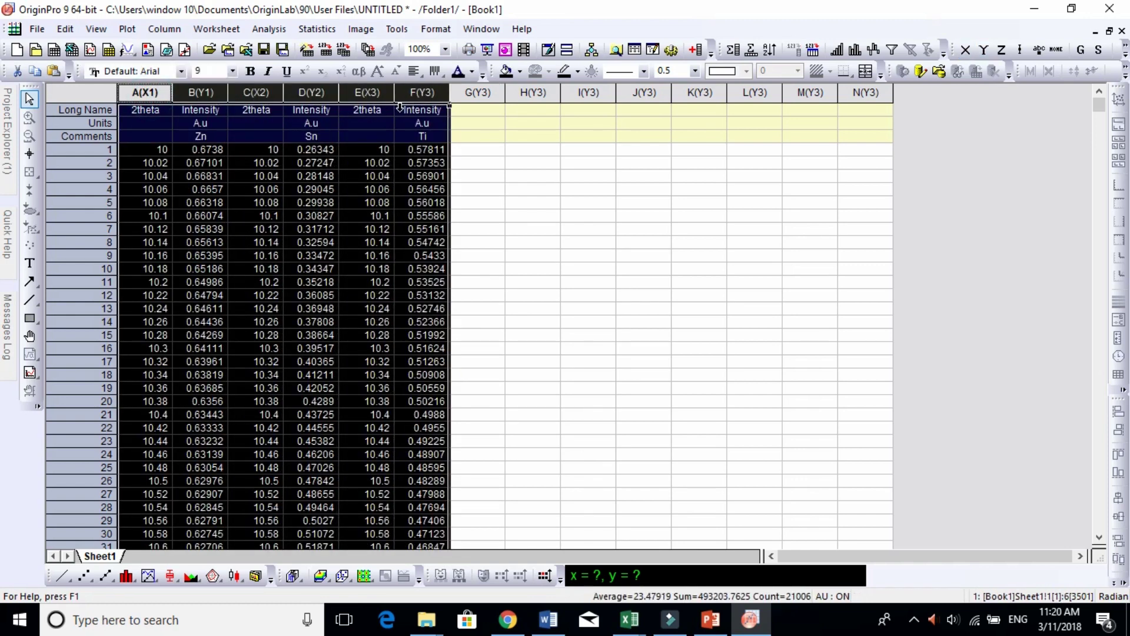
Create a vertically stacked line graph with Plot > Multi-Curve > Stack, keeping default settings
click(127, 29)
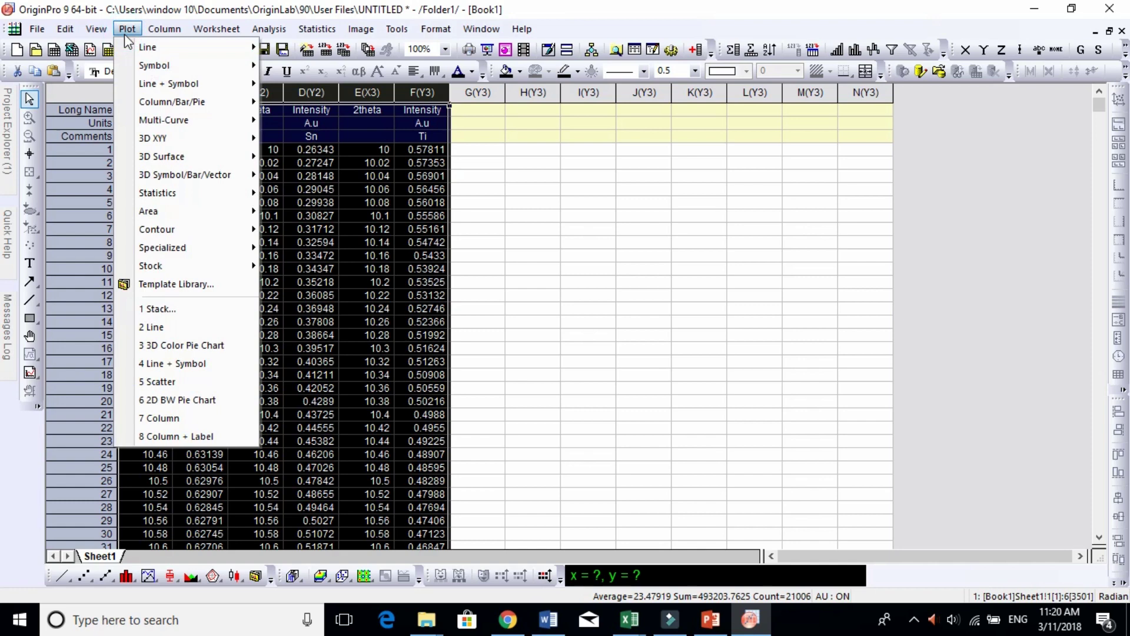
mouse_move(152, 50)
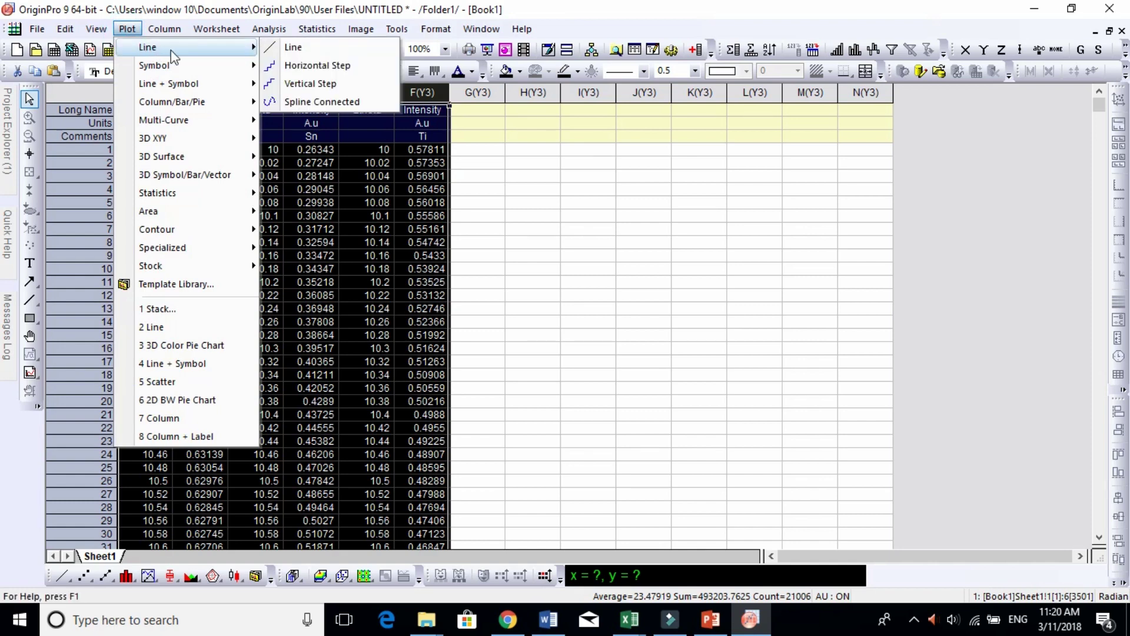
mouse_move(186, 128)
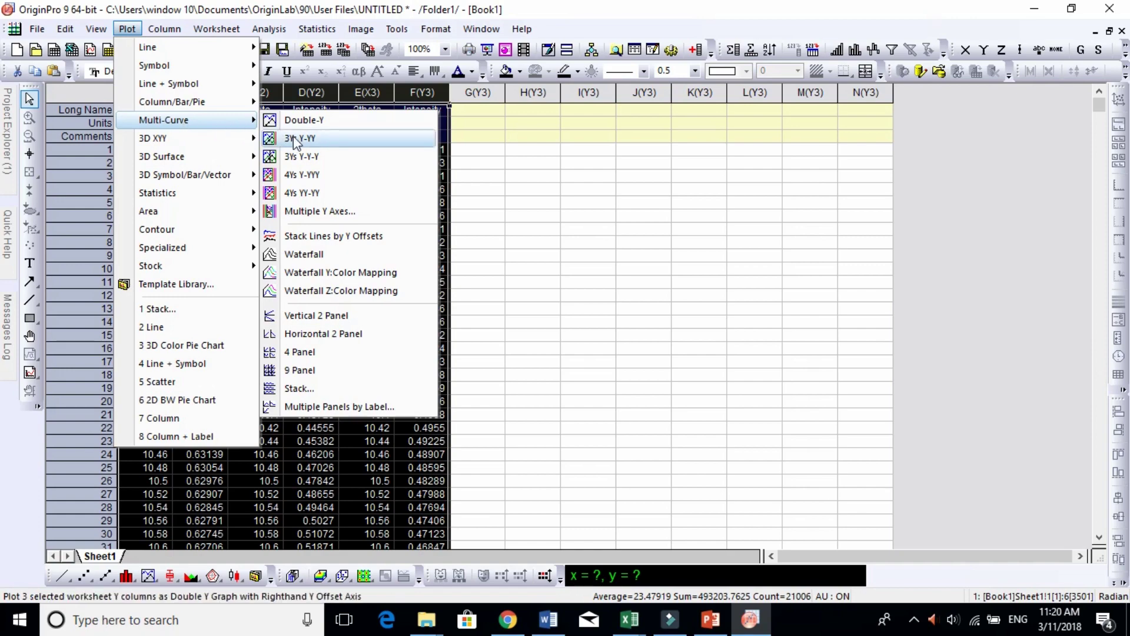
click(302, 388)
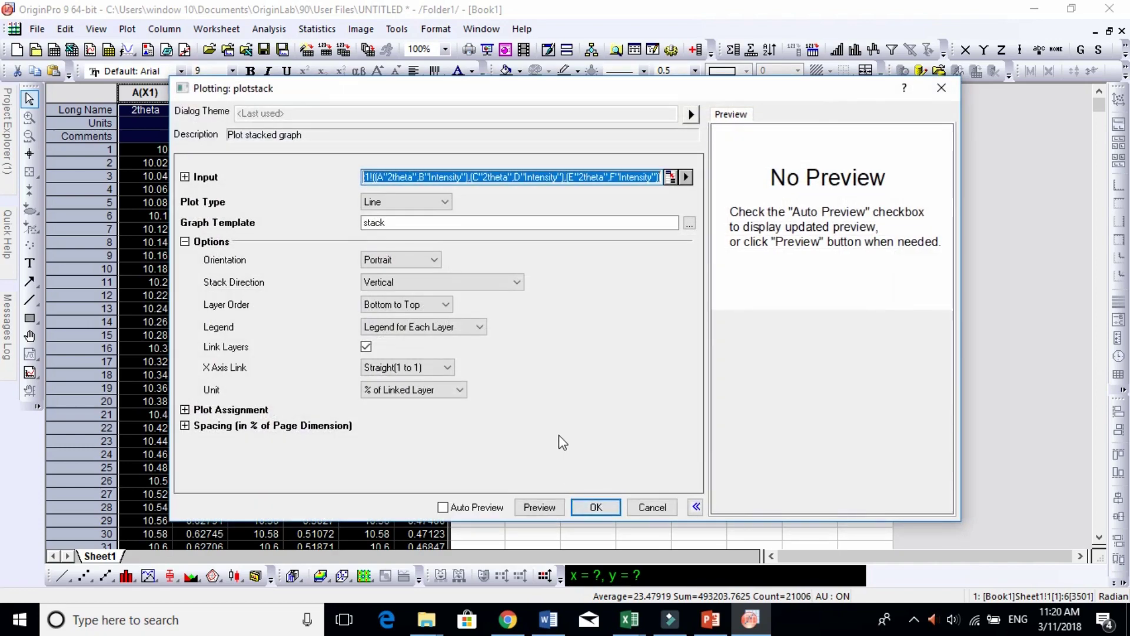
click(596, 507)
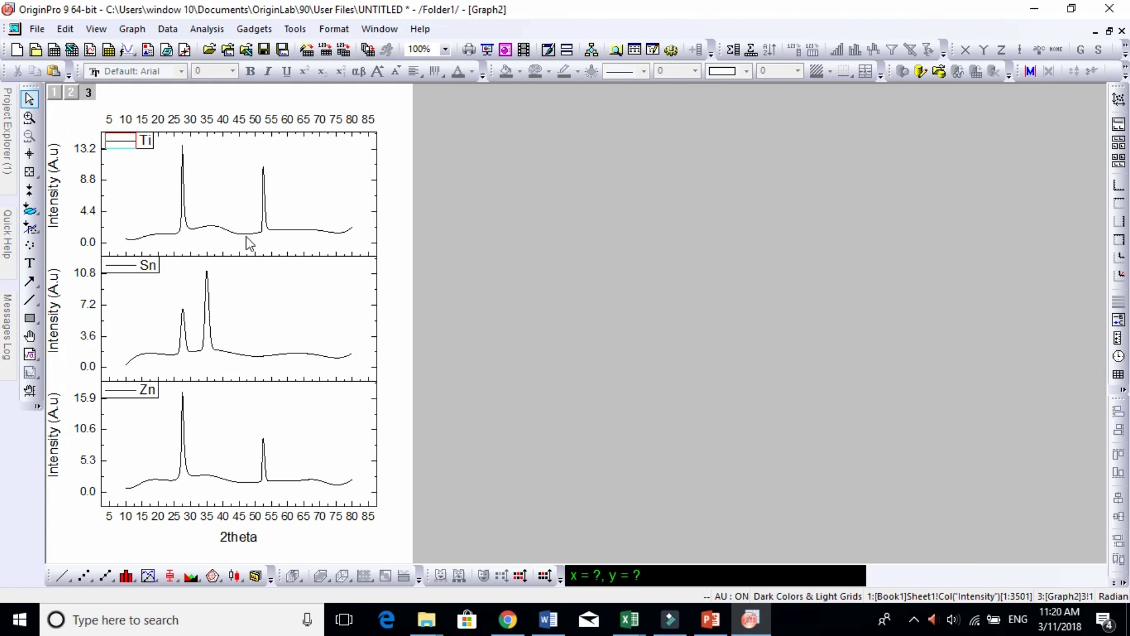
Make the top Ti panel's Intensity (A.u) axis title bold
click(59, 191)
drag(59, 190, 66, 198)
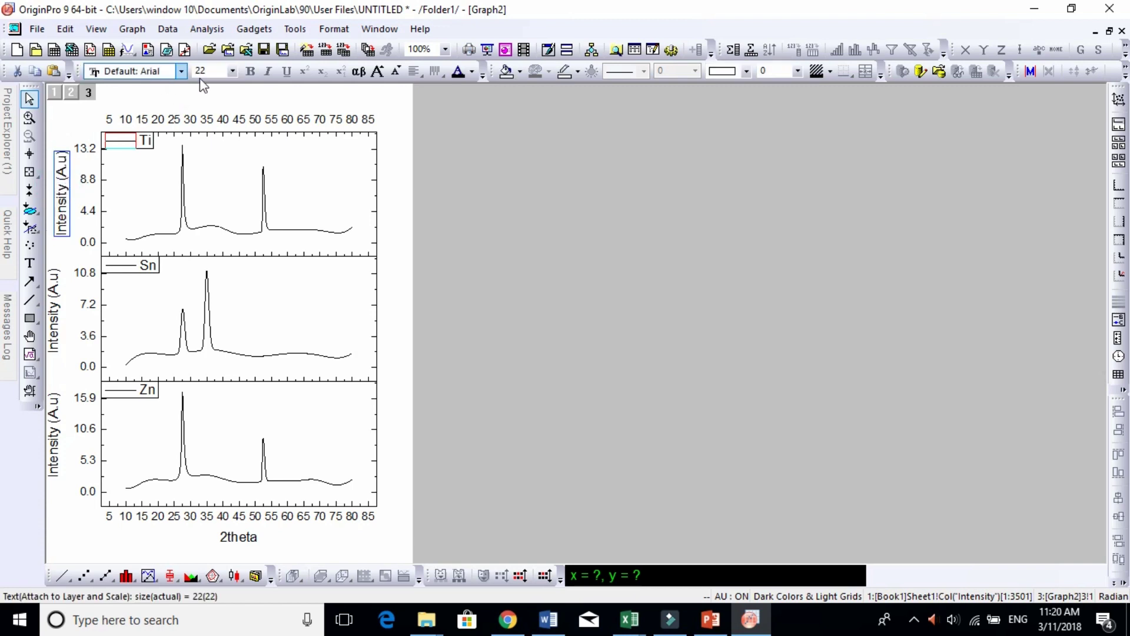
double_click(62, 190)
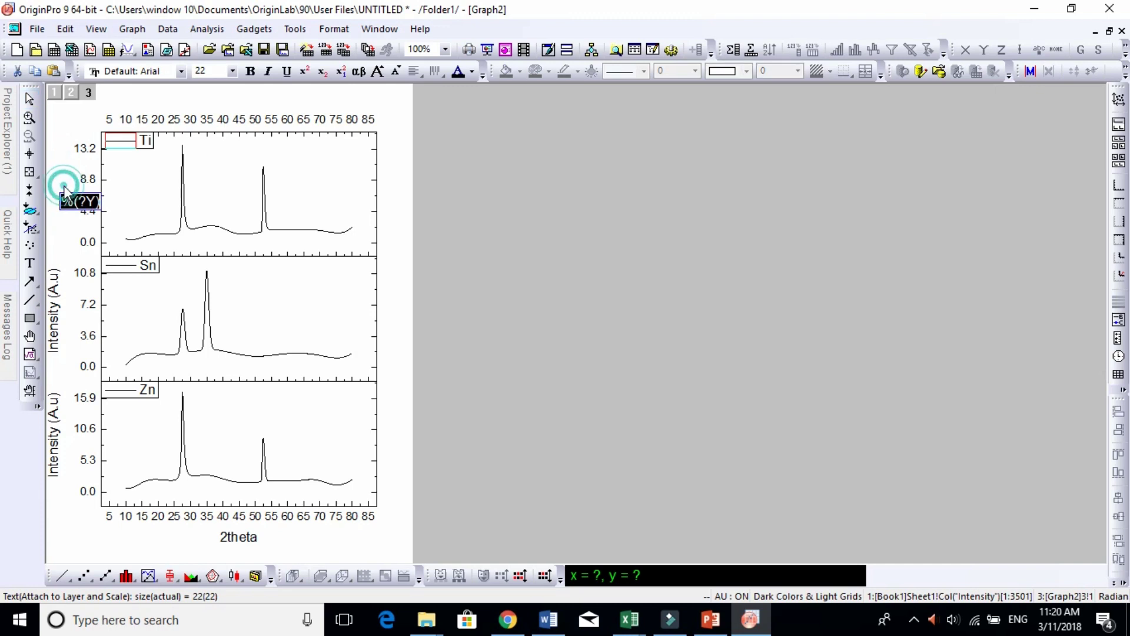
click(252, 71)
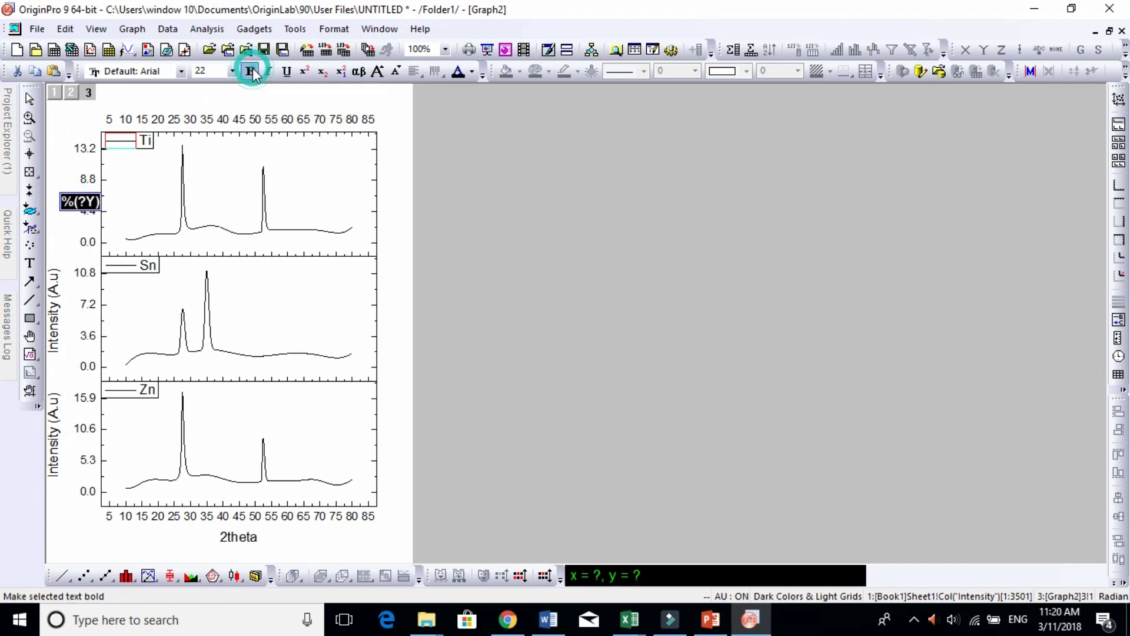
click(65, 297)
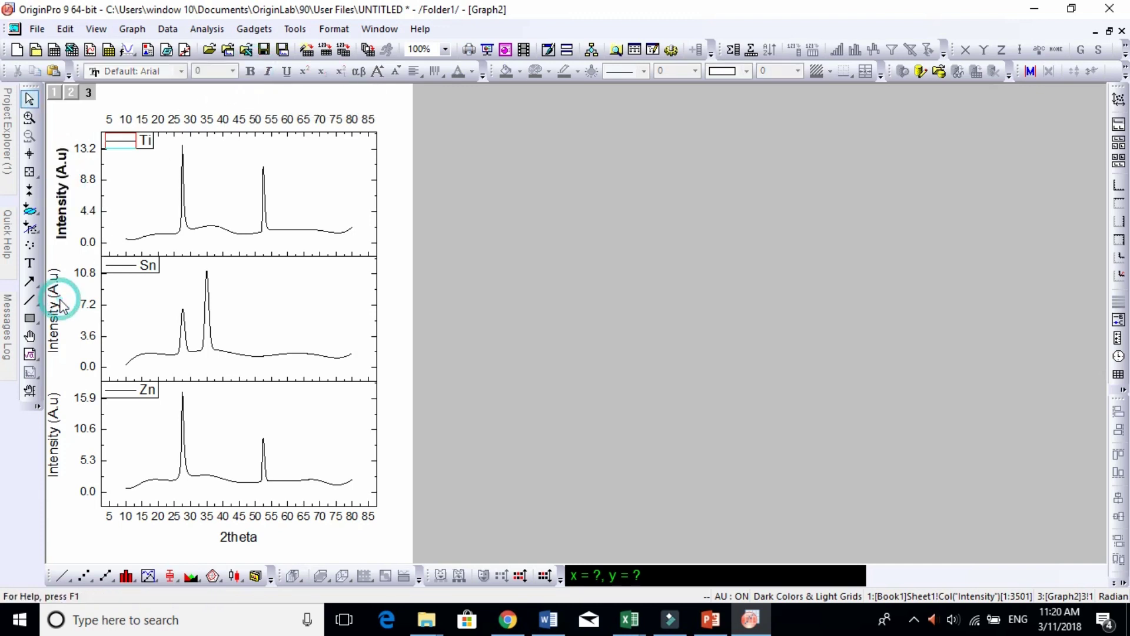
Make the middle Sn panel's Intensity (A.u) axis title bold
click(57, 304)
click(58, 305)
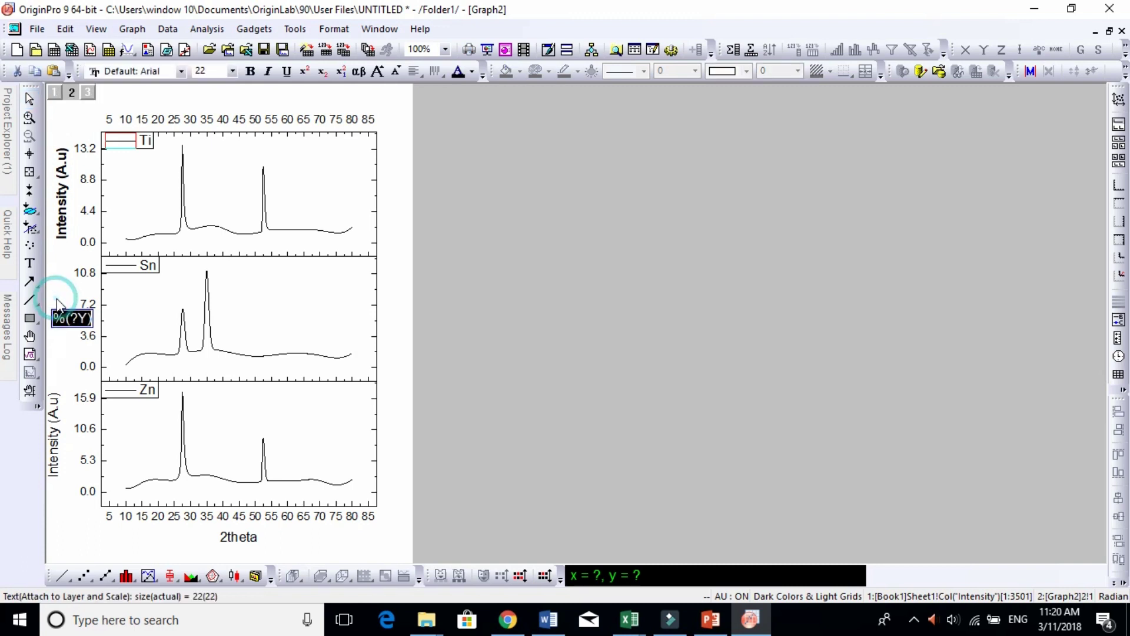
click(64, 303)
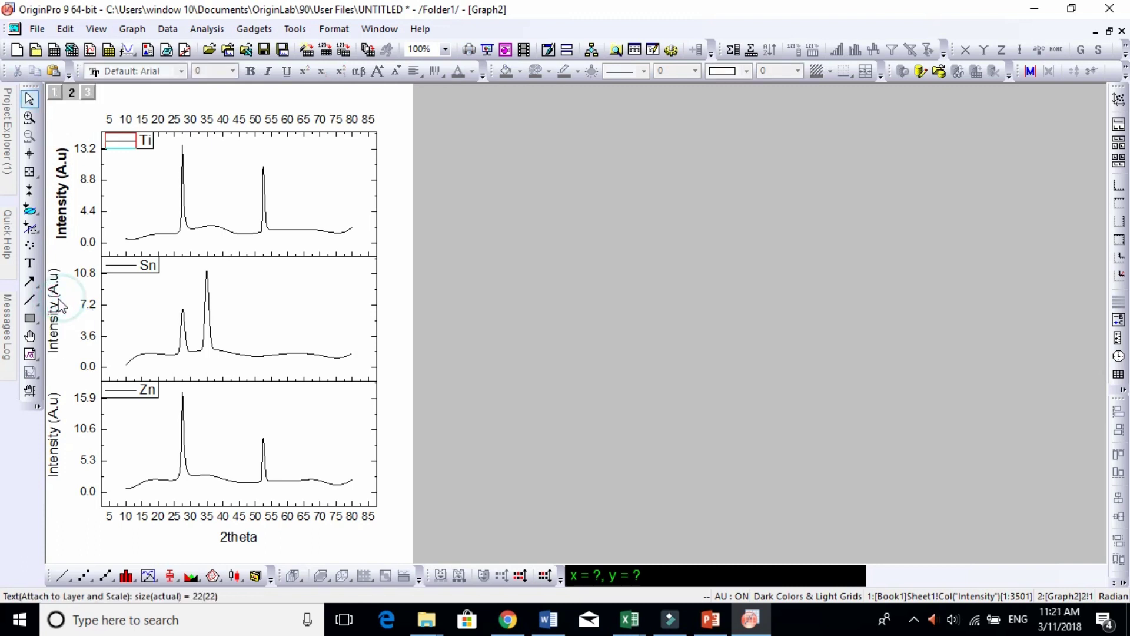
click(65, 303)
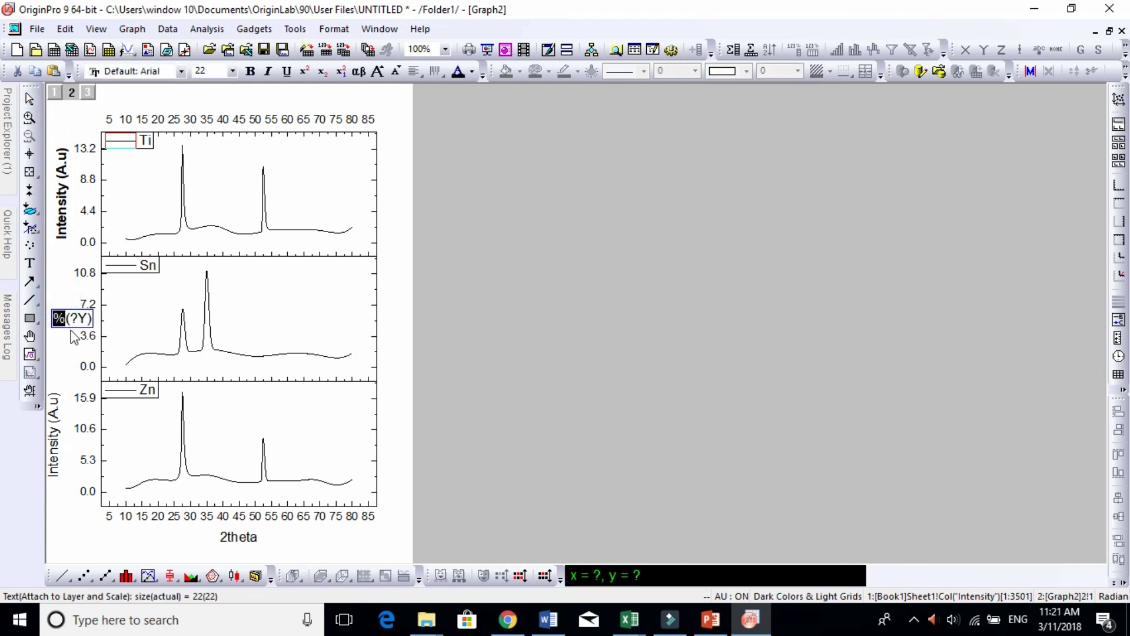
click(67, 321)
click(56, 318)
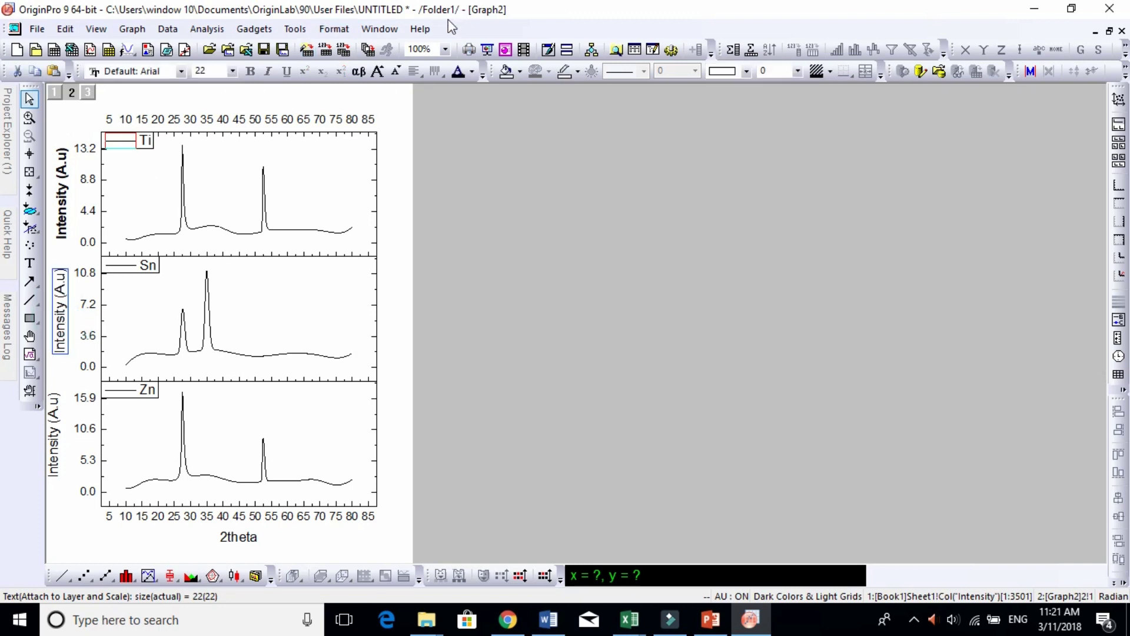
double_click(64, 332)
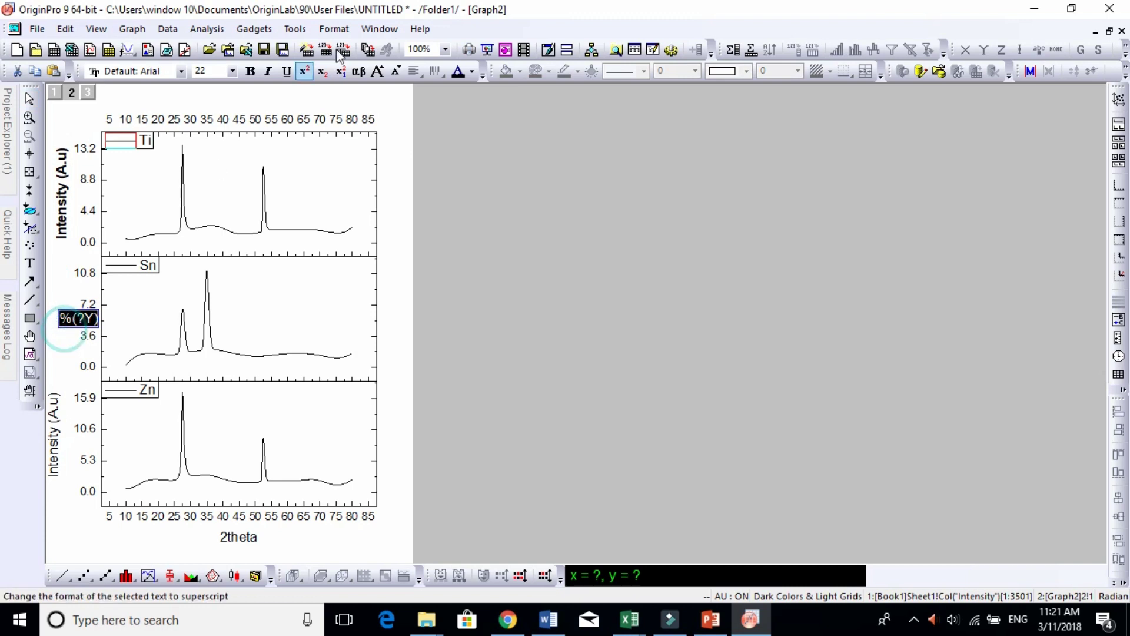
click(251, 71)
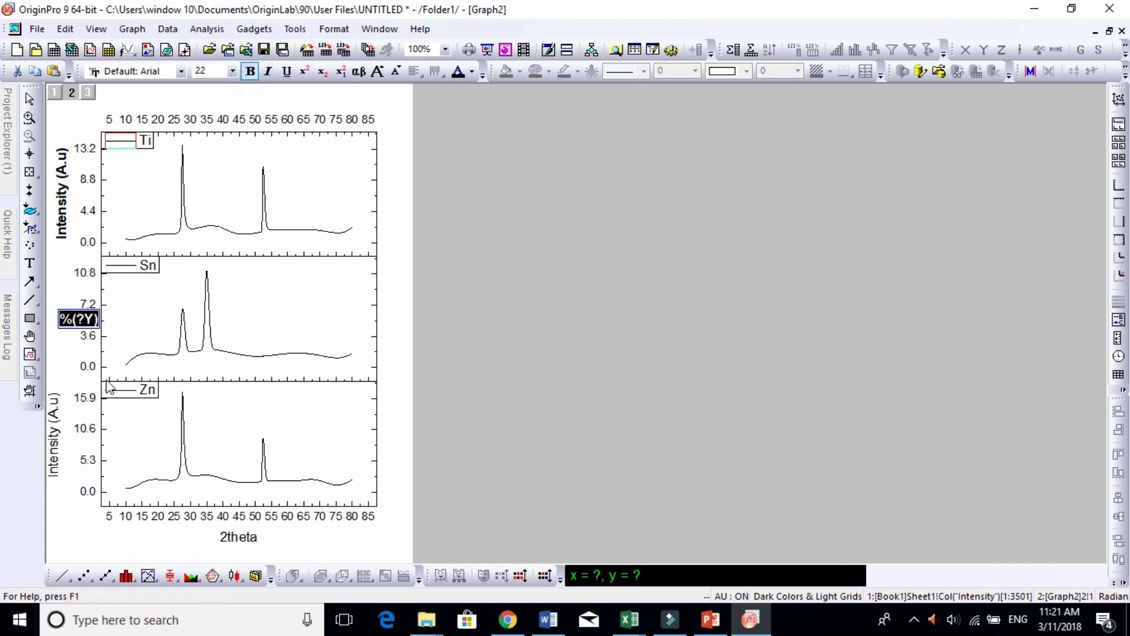
click(53, 405)
Nudge the bottom Zn panel's axis title slightly right and make it bold
click(55, 414)
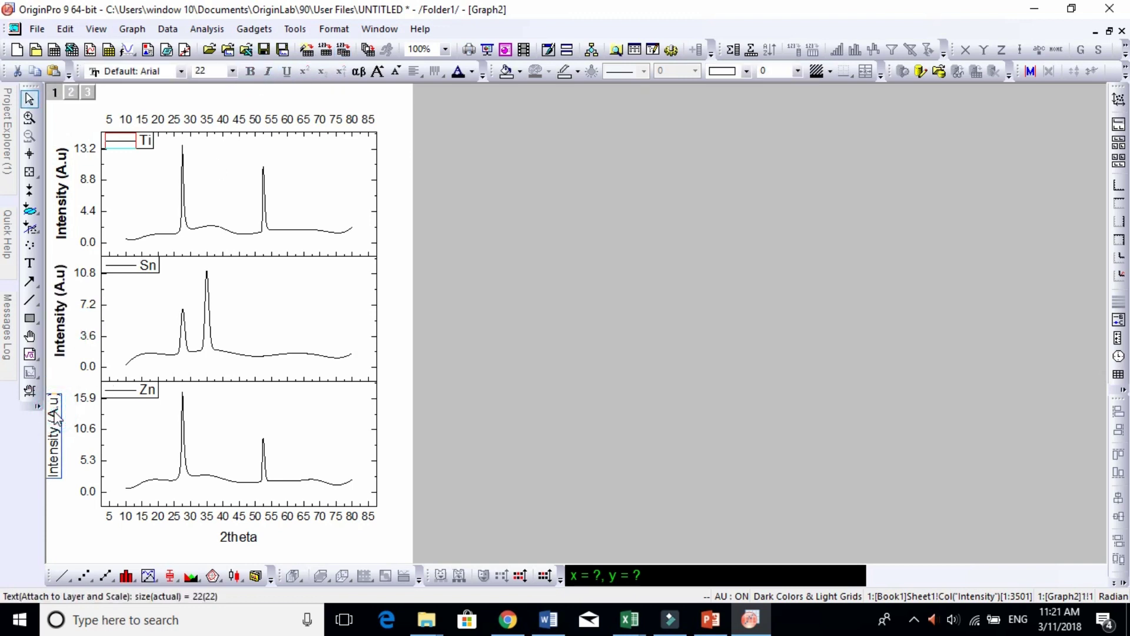
drag(55, 414, 59, 415)
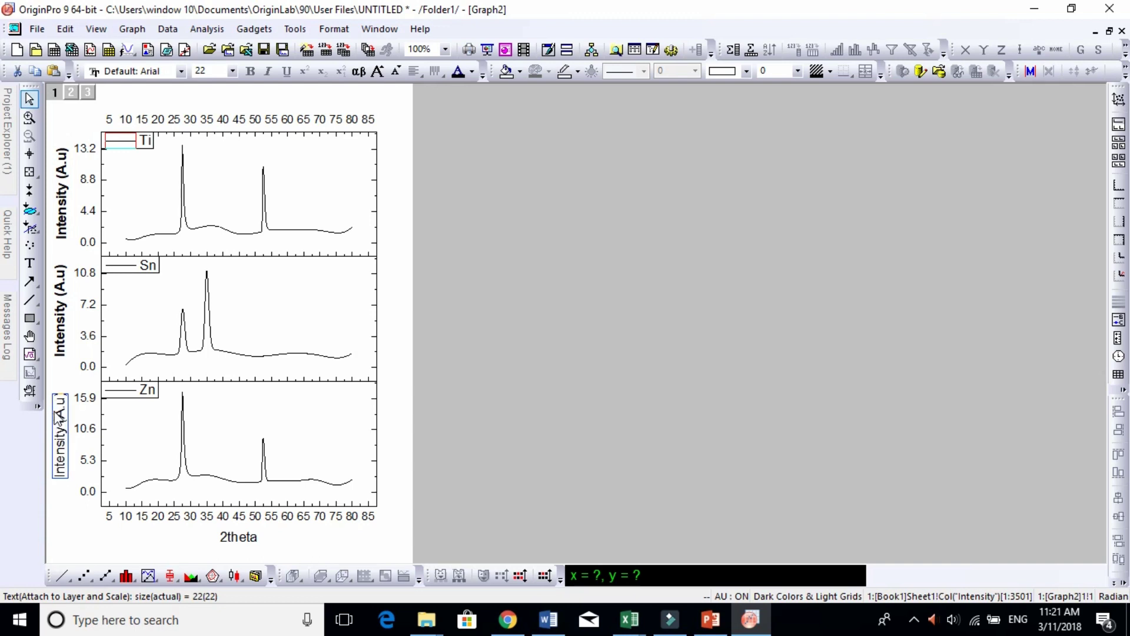
double_click(59, 416)
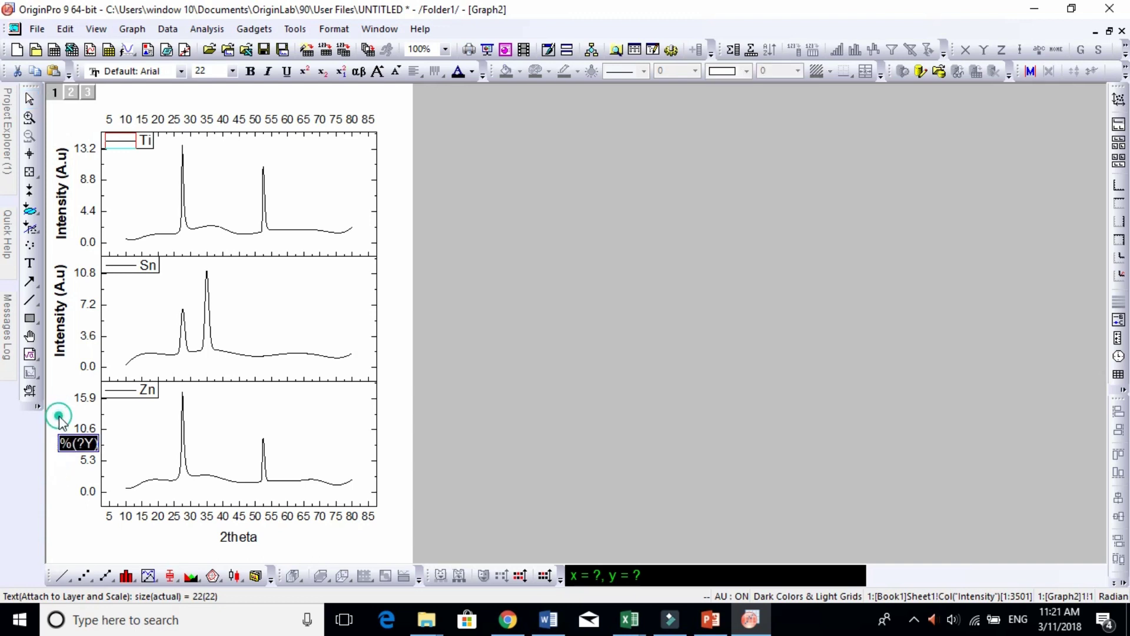
click(253, 71)
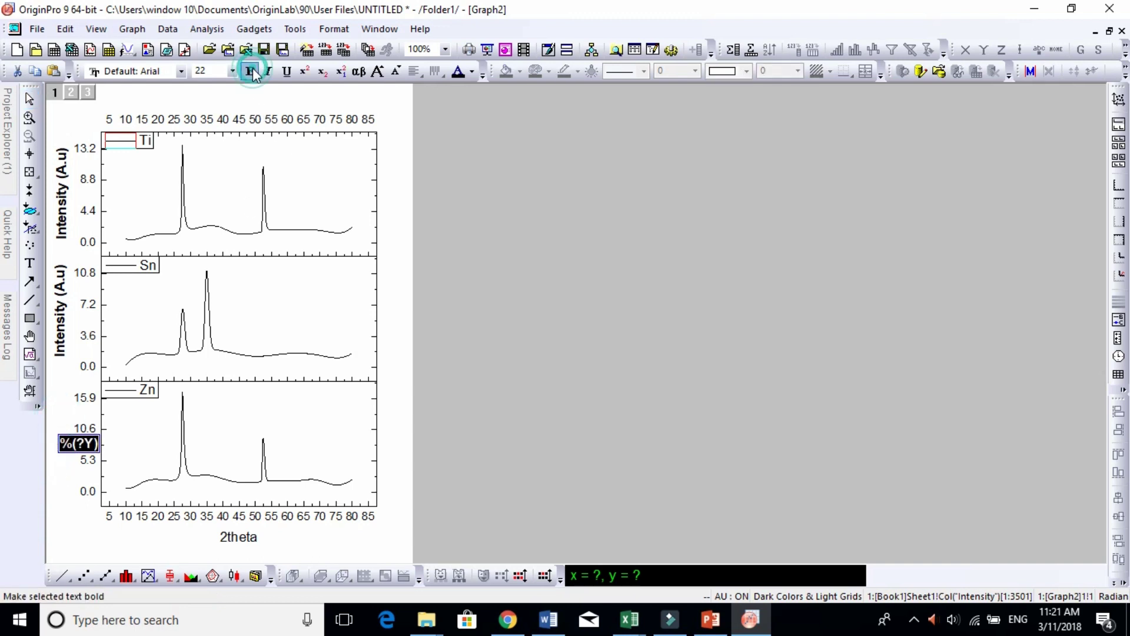
click(278, 118)
Delete the tick labels along the top X axis
click(279, 120)
key(Delete)
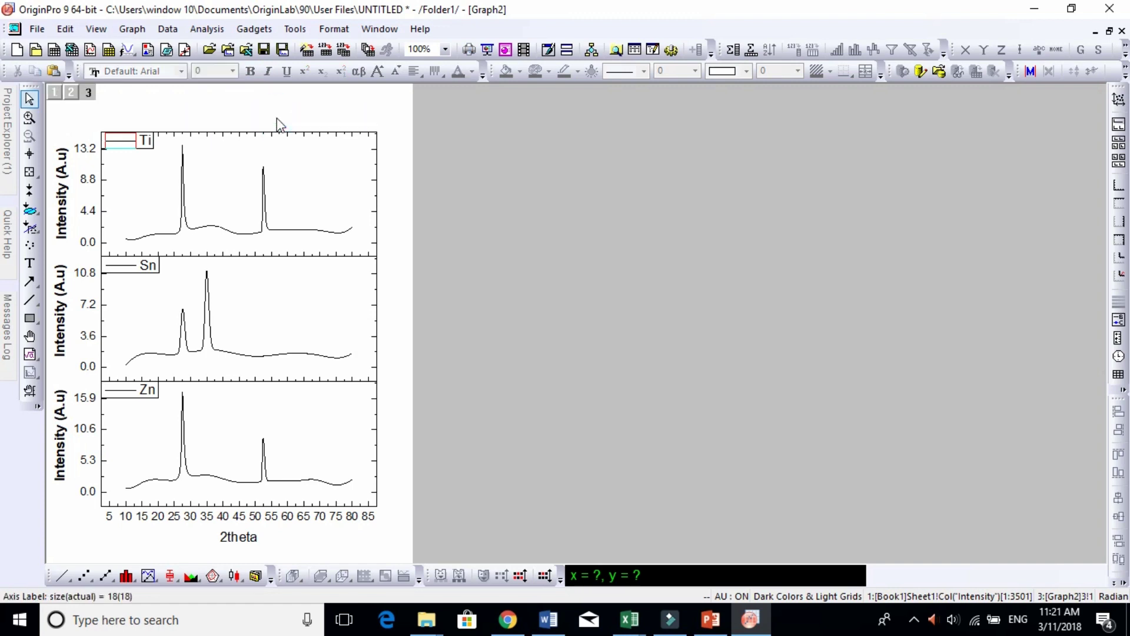
click(189, 522)
Set the X axis range to run from 10 to 80
double_click(189, 521)
click(443, 207)
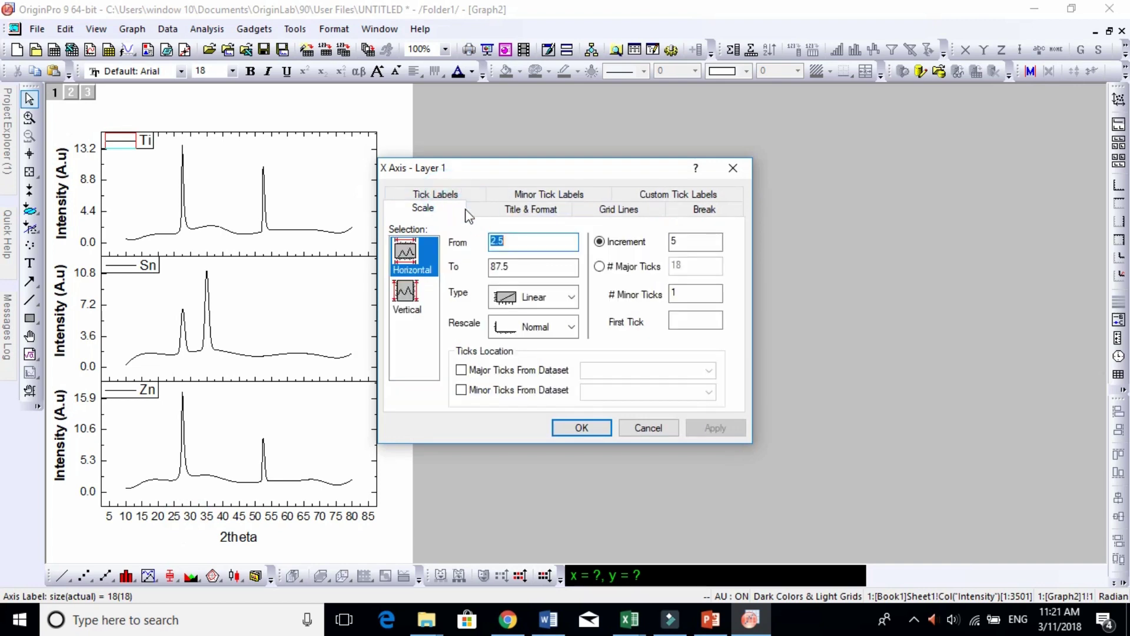
text(10)
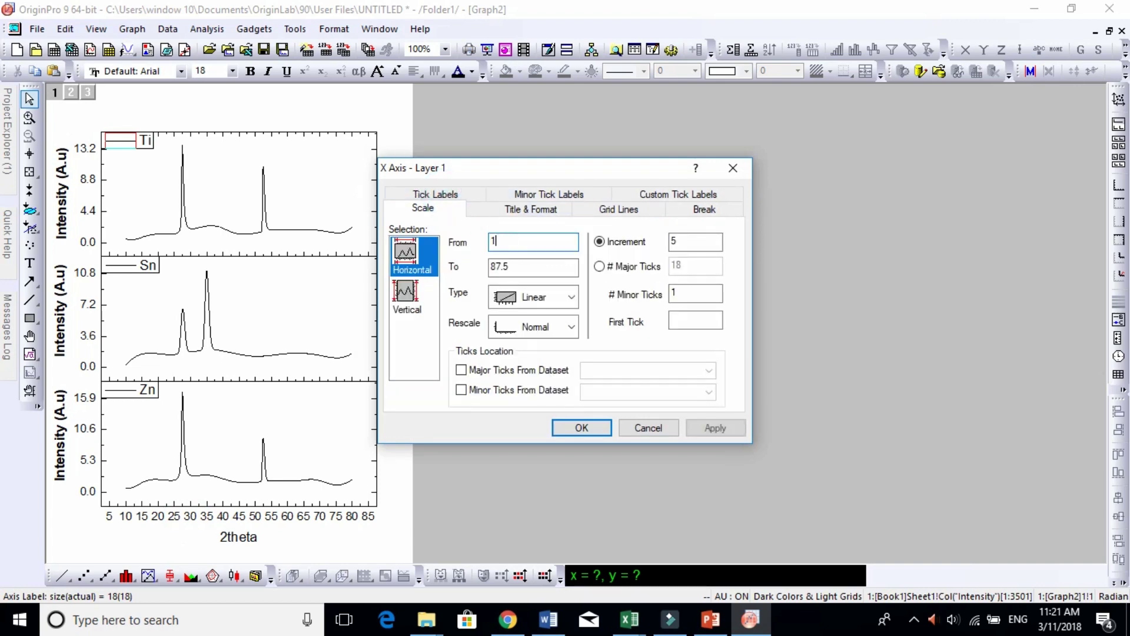
double_click(522, 267)
text(80)
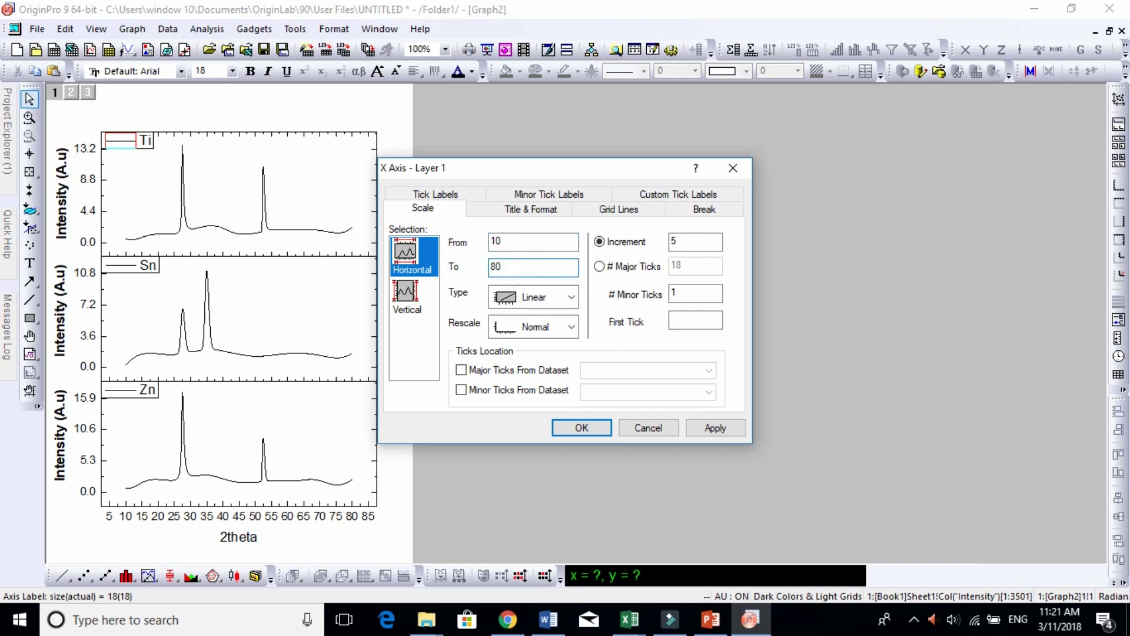
click(714, 431)
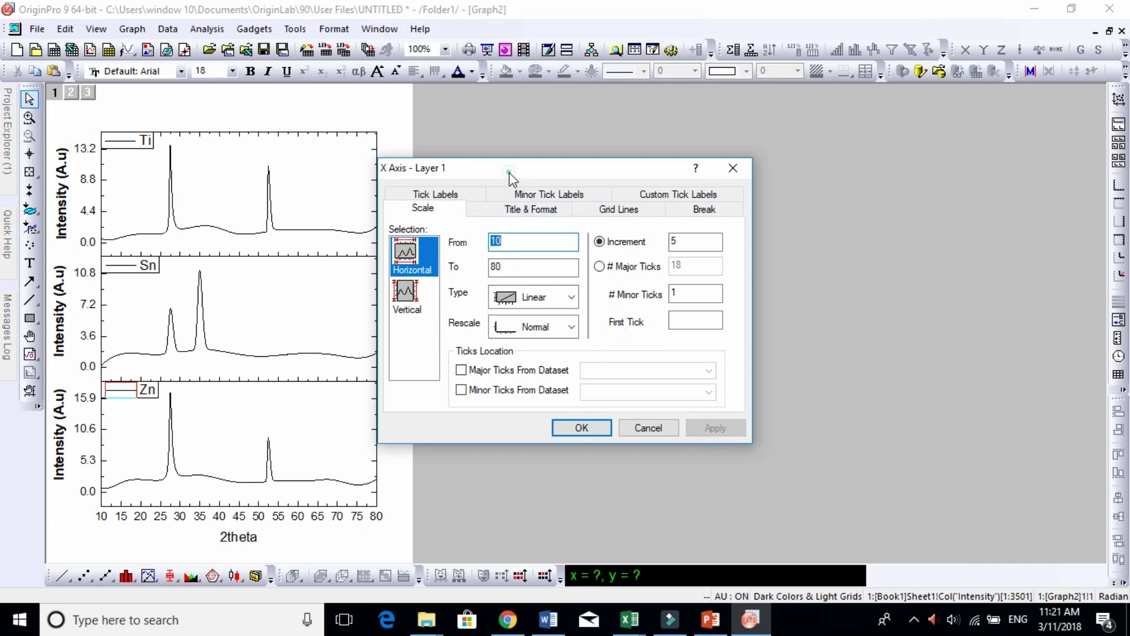
drag(510, 172, 586, 154)
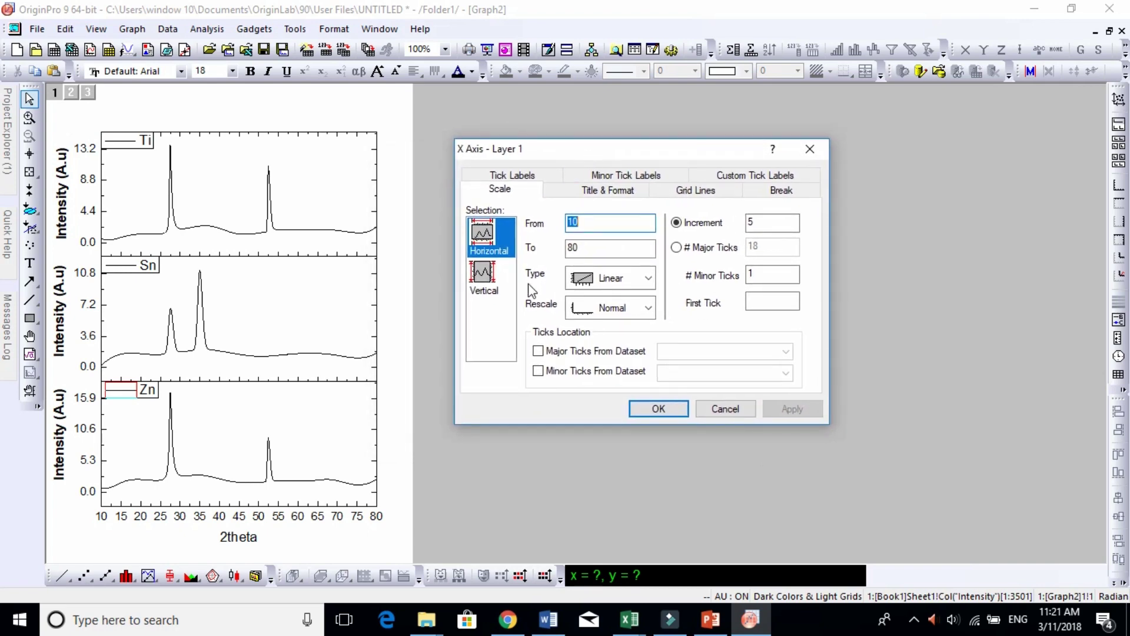
Make the Zn panel's Intensity axis start at 0
click(493, 276)
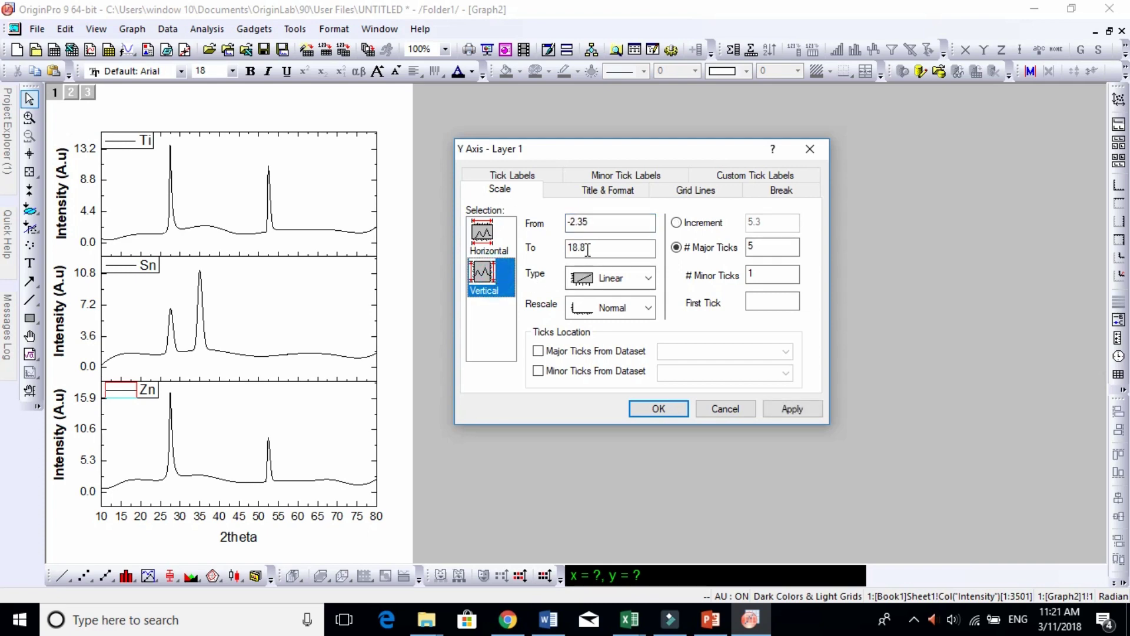
double_click(589, 223)
text(-0)
click(785, 411)
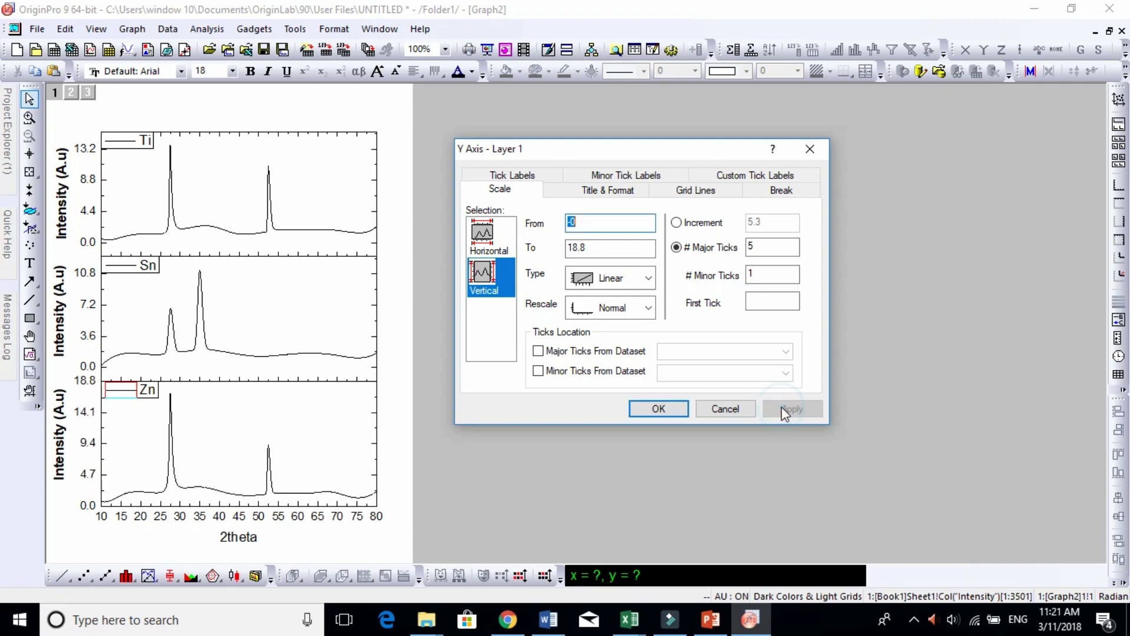
click(673, 407)
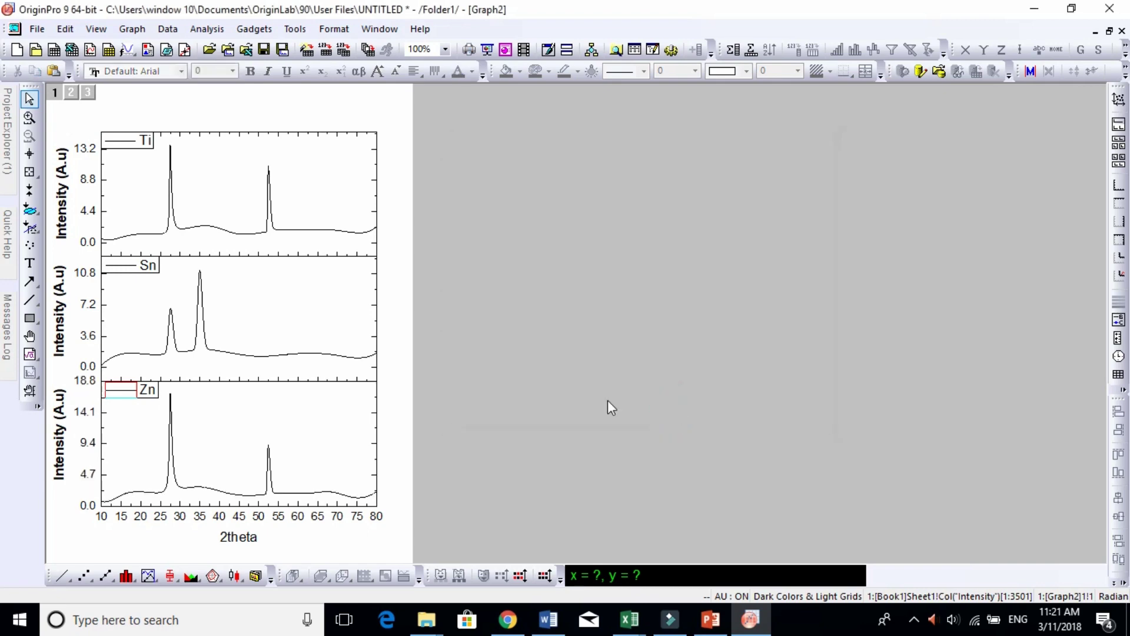
Set the Ti and Sn panels' Intensity axis From value to 0
double_click(89, 245)
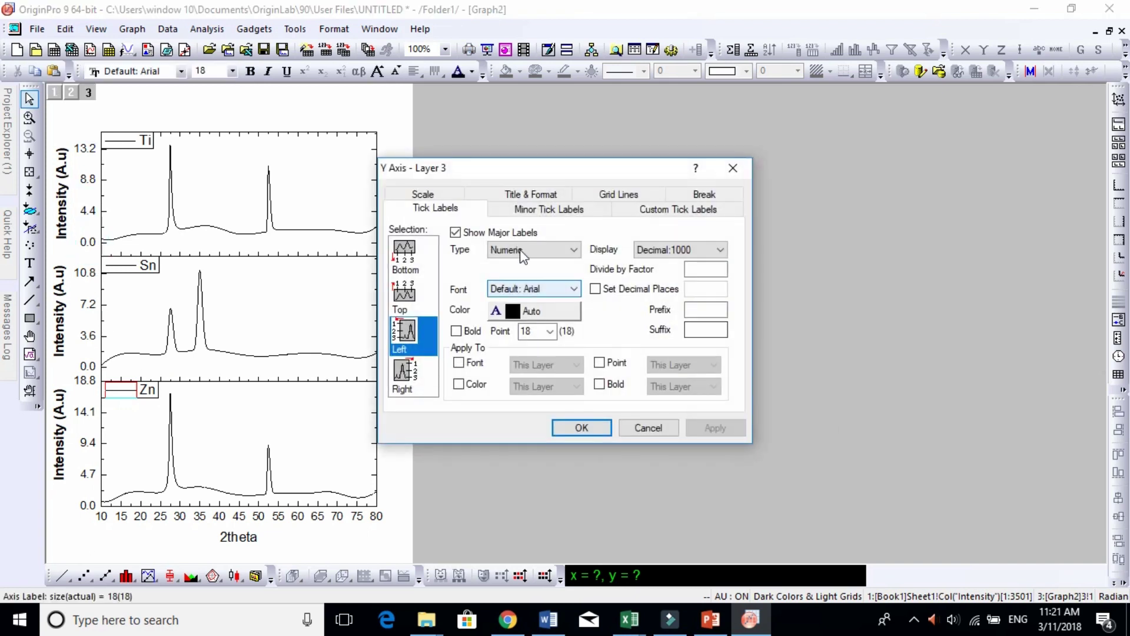
click(420, 196)
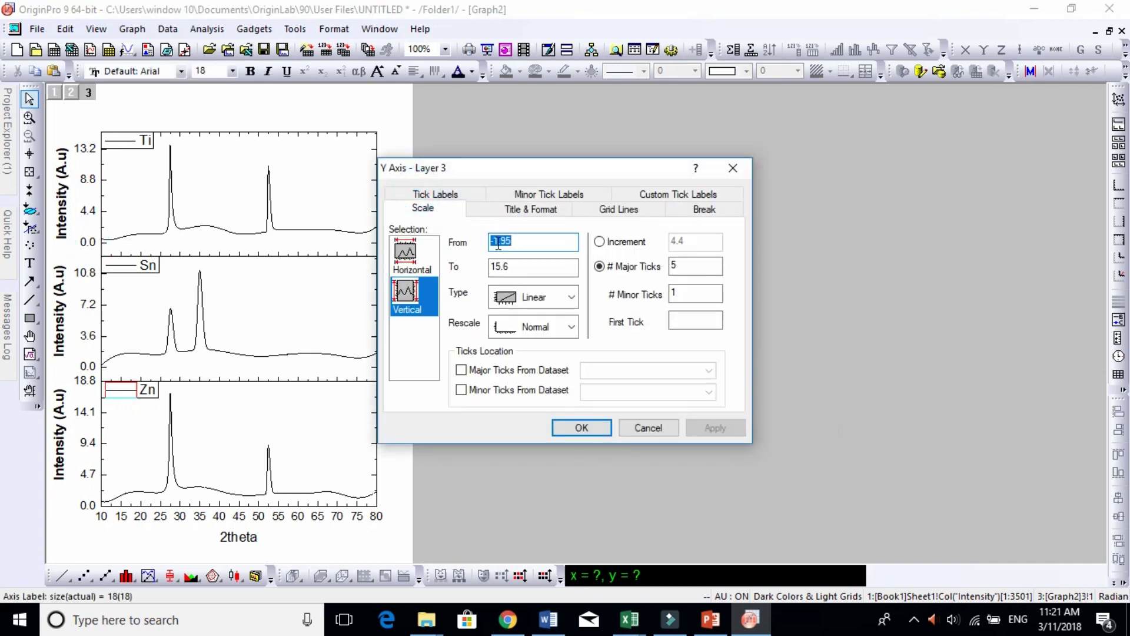
text(0)
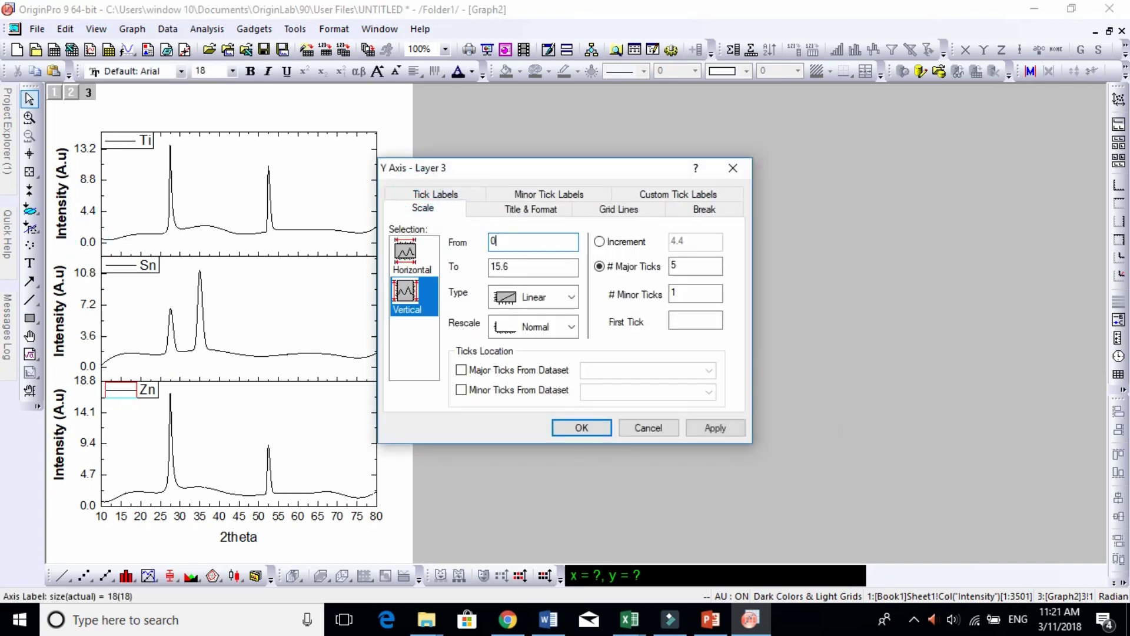
click(723, 431)
click(569, 429)
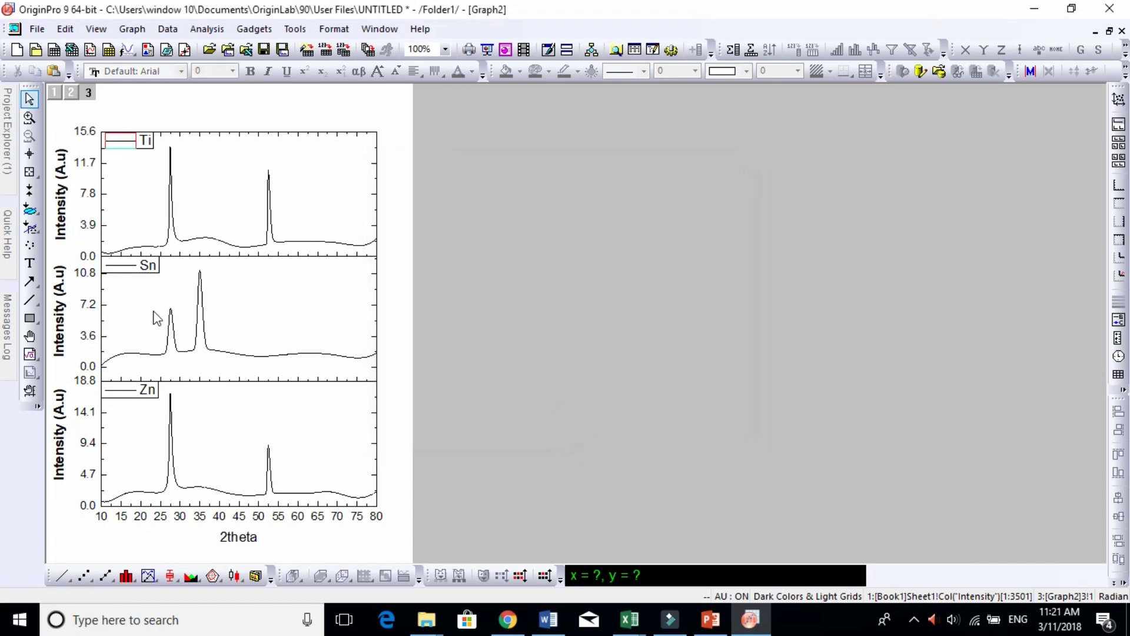
double_click(90, 364)
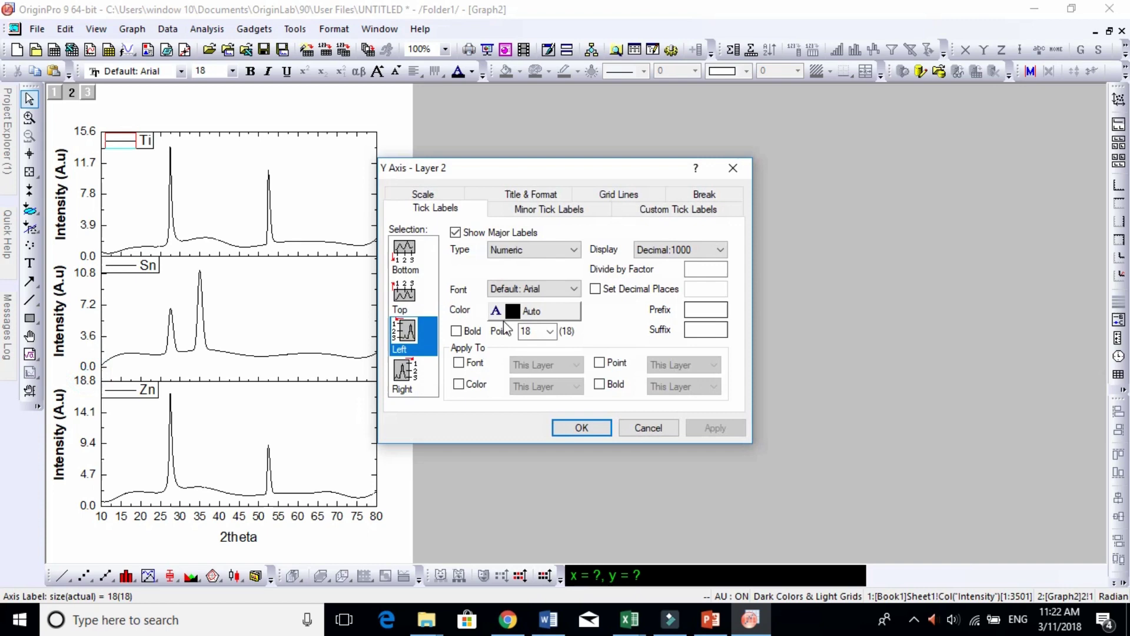
click(422, 194)
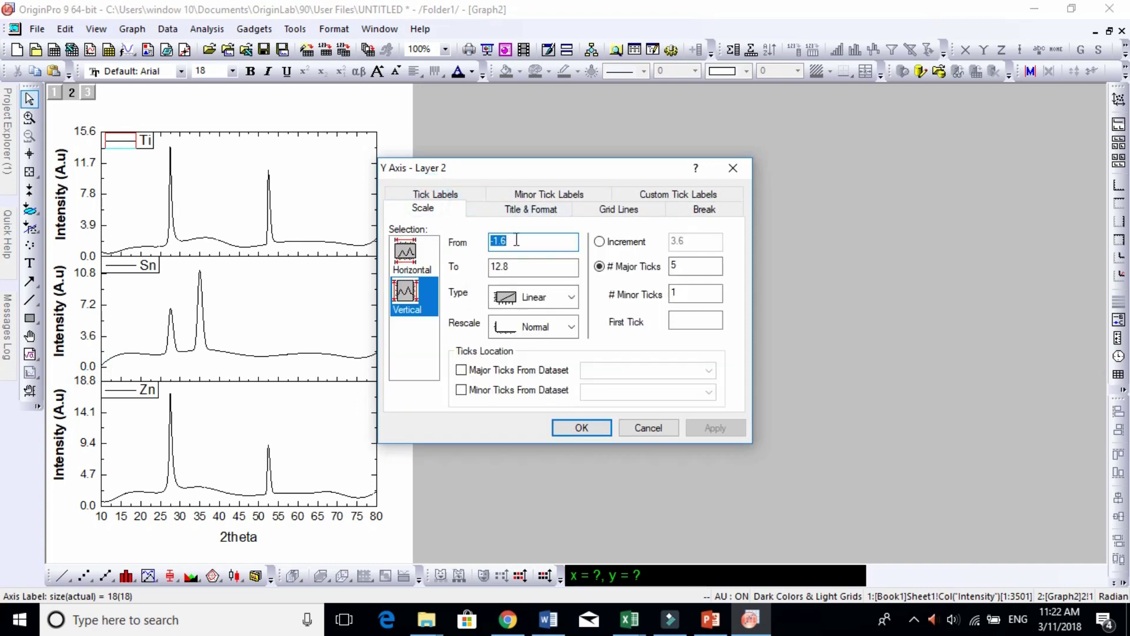
text(0)
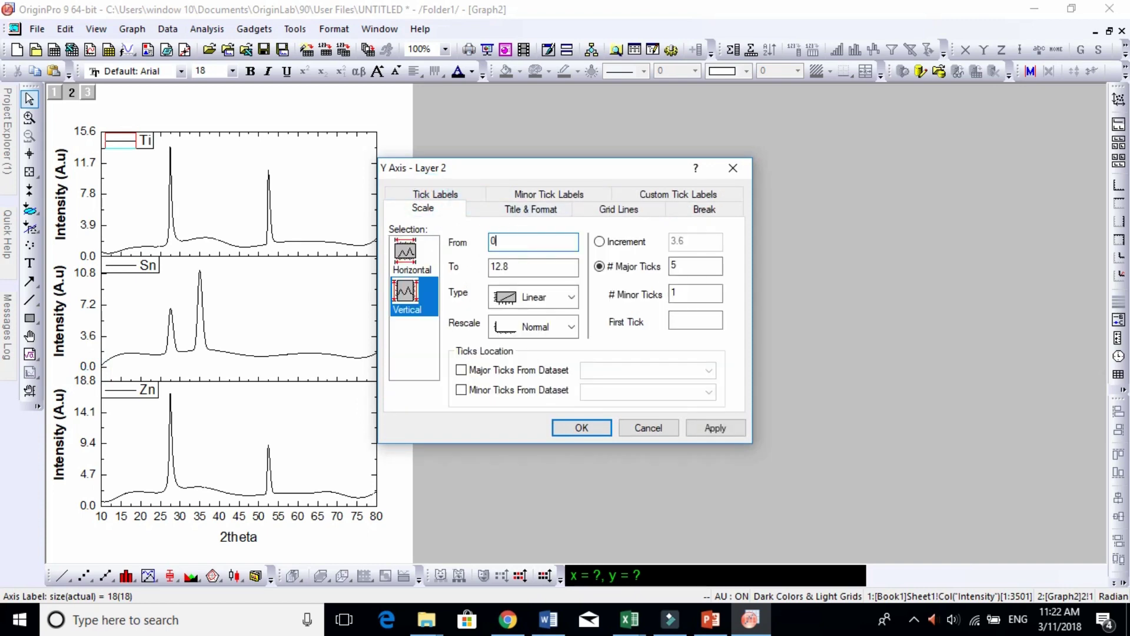
click(705, 429)
click(589, 429)
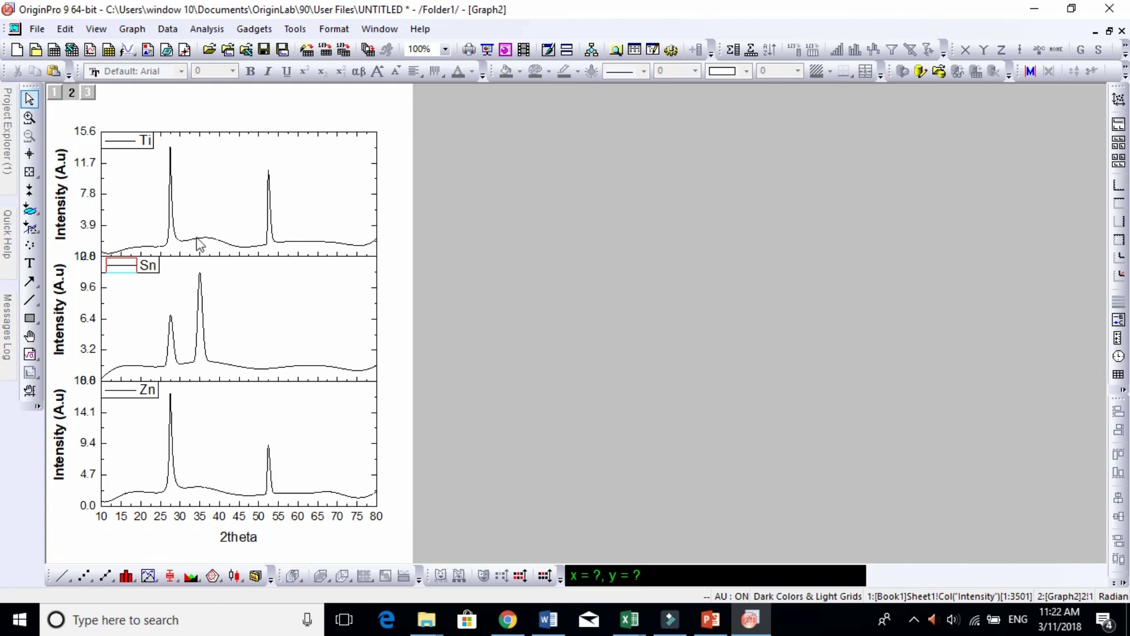
Replace the X-axis title with a bold 2θ, using a real Greek theta
double_click(248, 539)
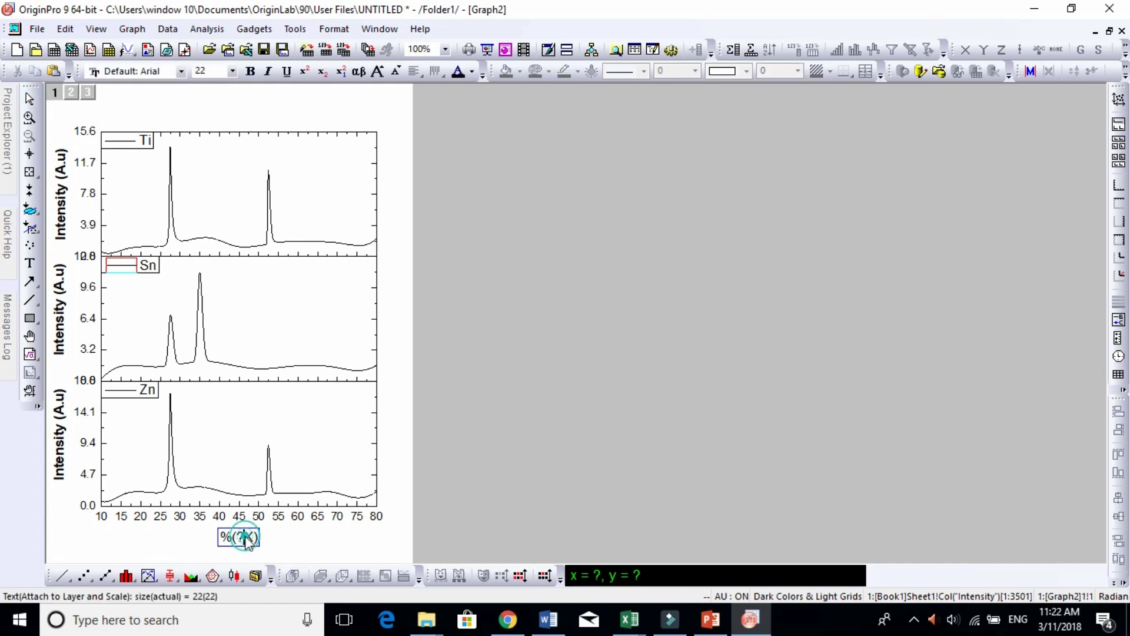
key(ctrl+a)
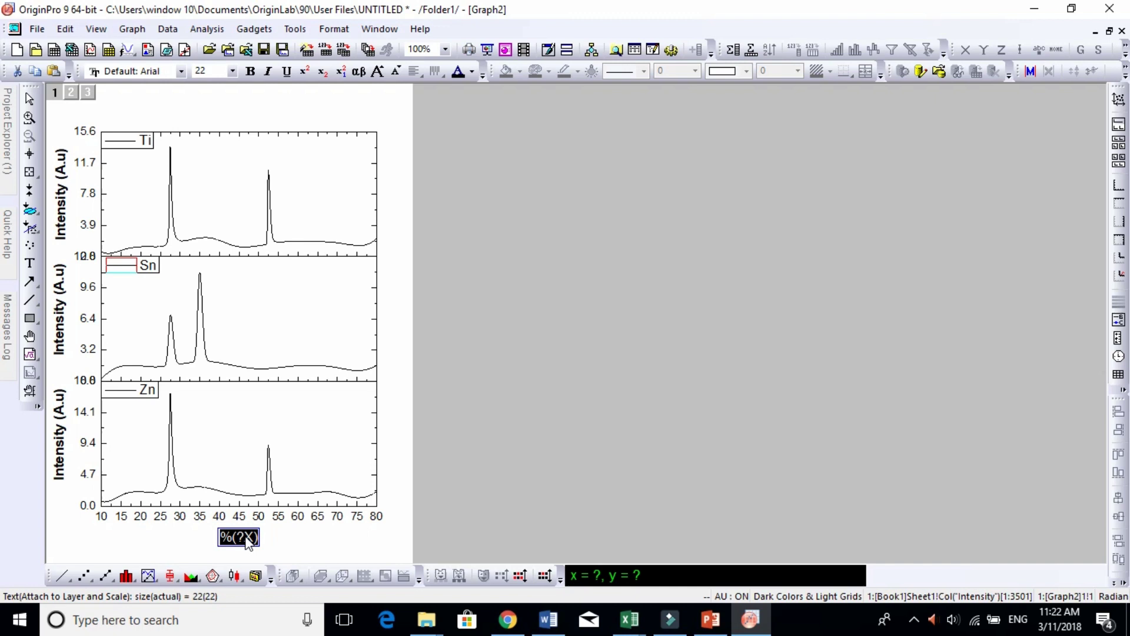
text(2)
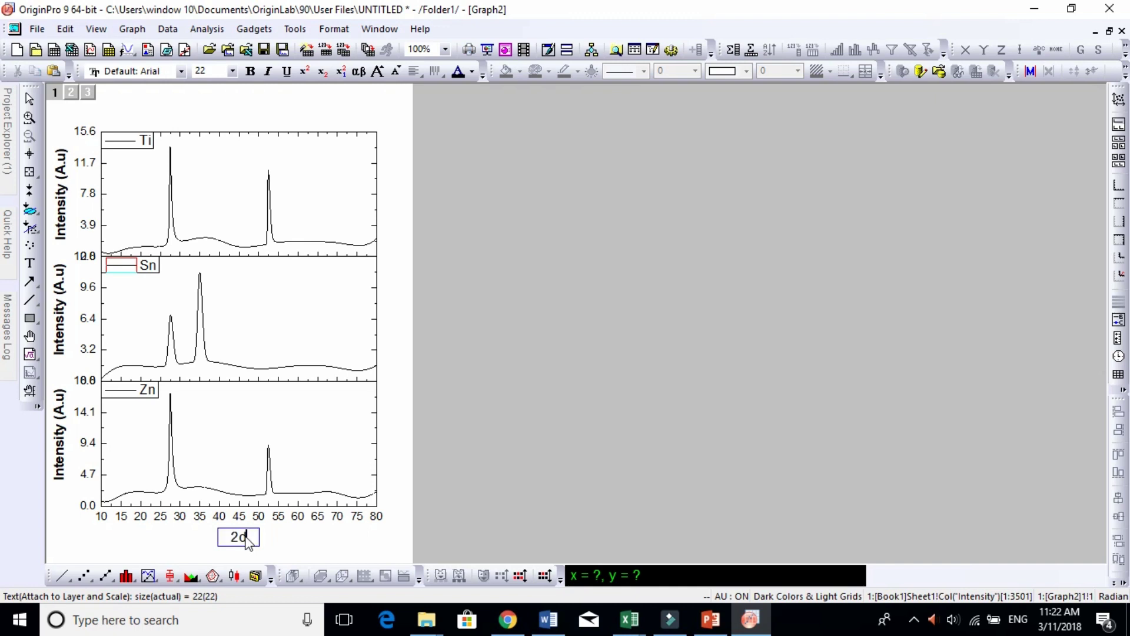
text(d)
key(shift+Left)
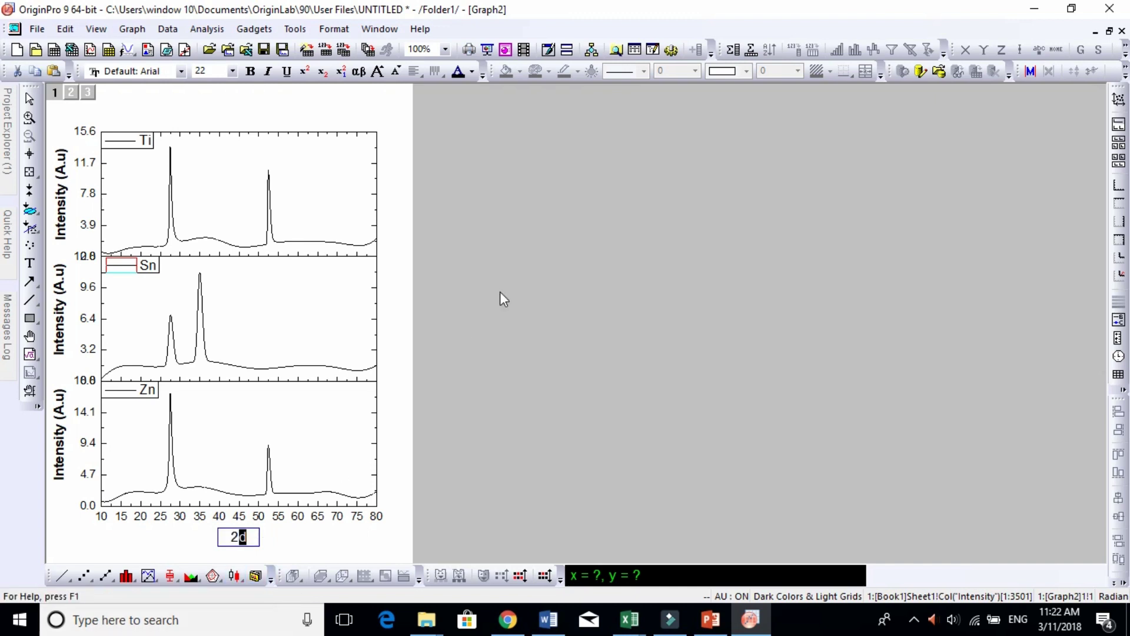
click(359, 71)
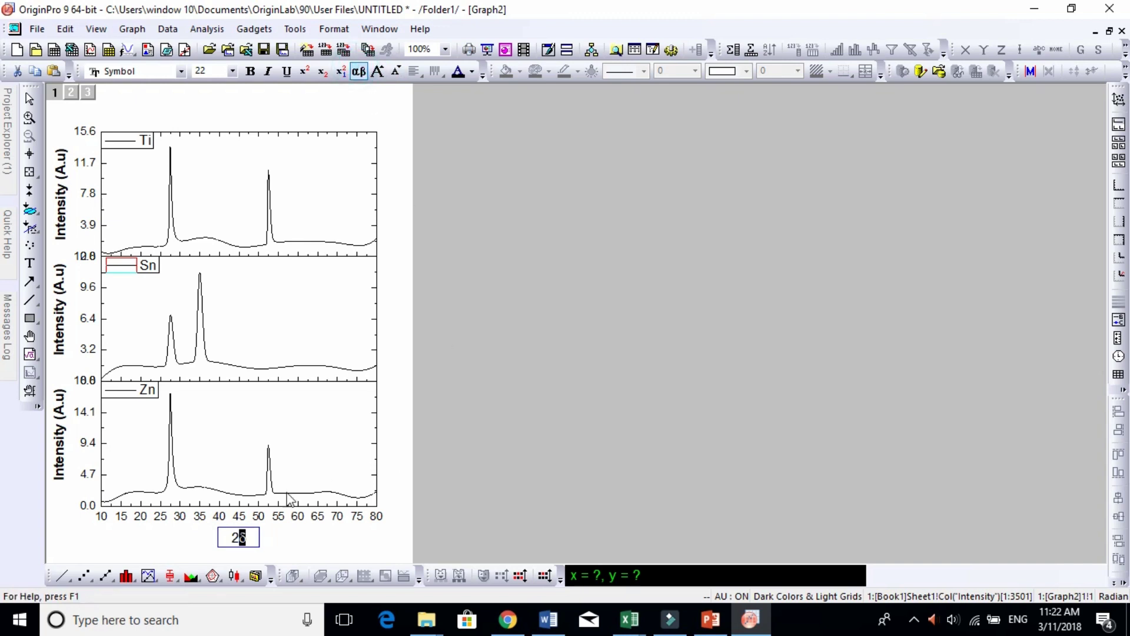
key(Right)
key(ctrl+a)
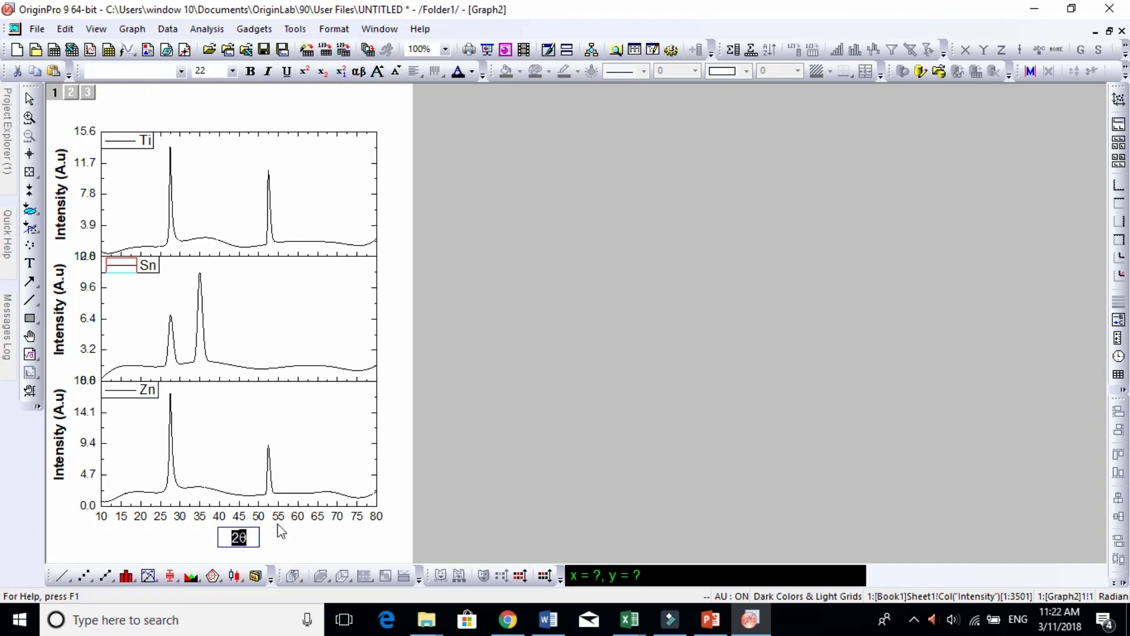
click(250, 71)
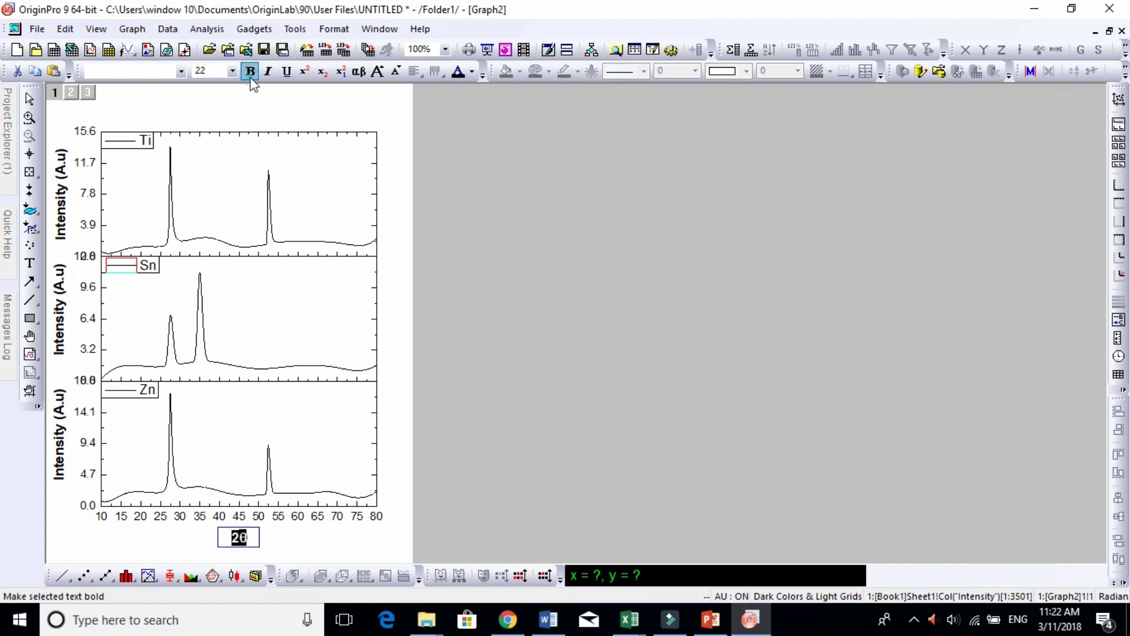
click(554, 269)
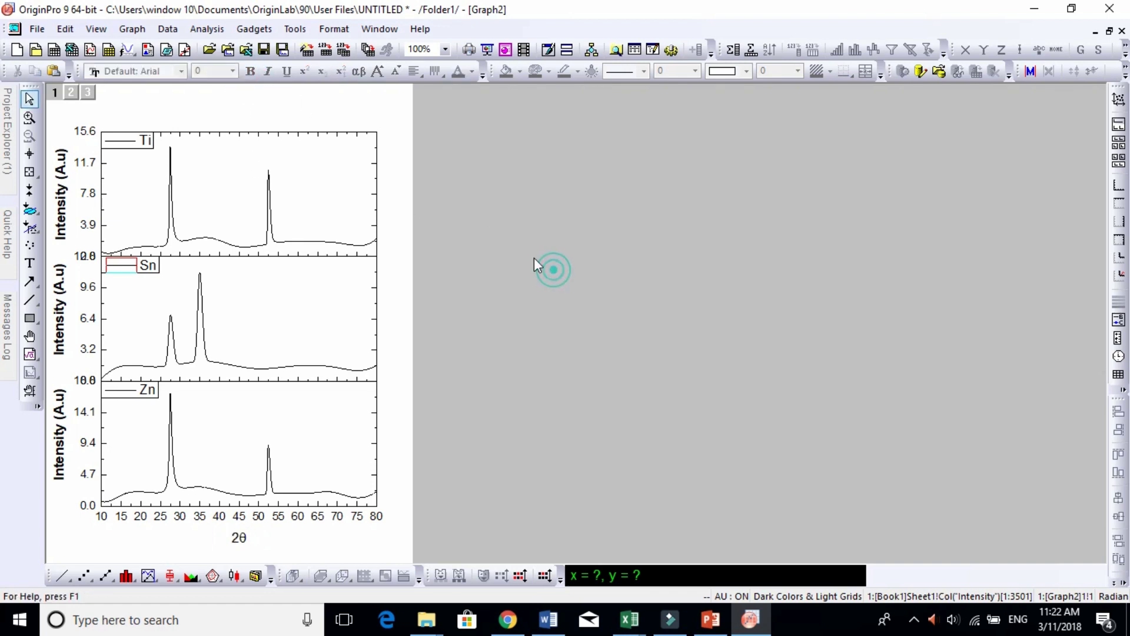
click(152, 142)
Move the Ti and Sn legends slightly lower in their panels
drag(152, 143, 157, 162)
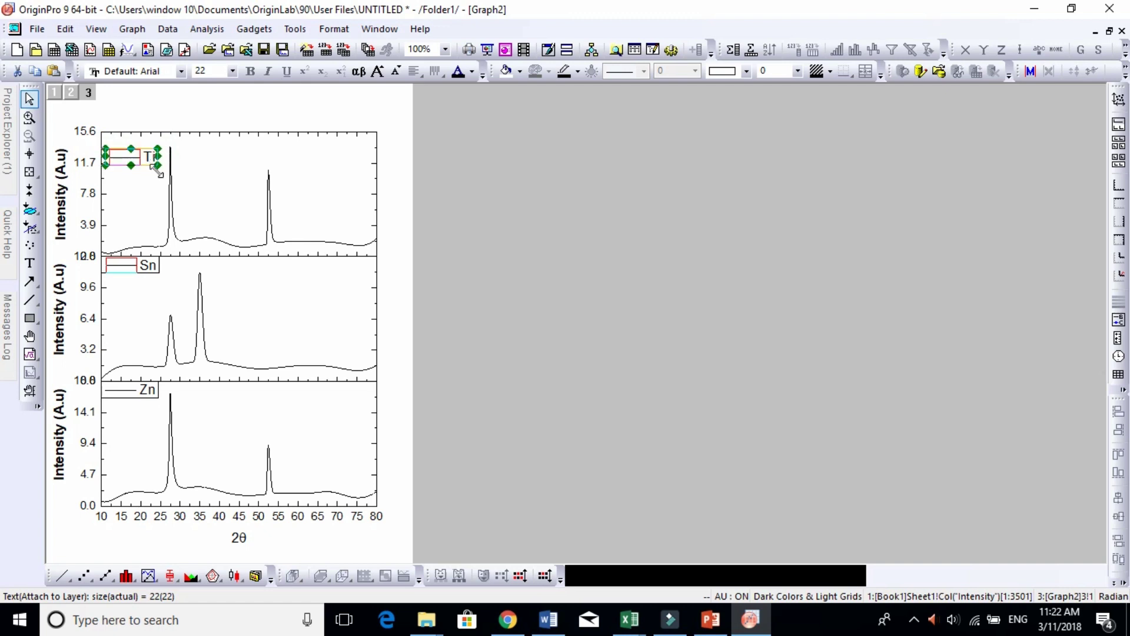
click(156, 276)
drag(156, 276, 157, 287)
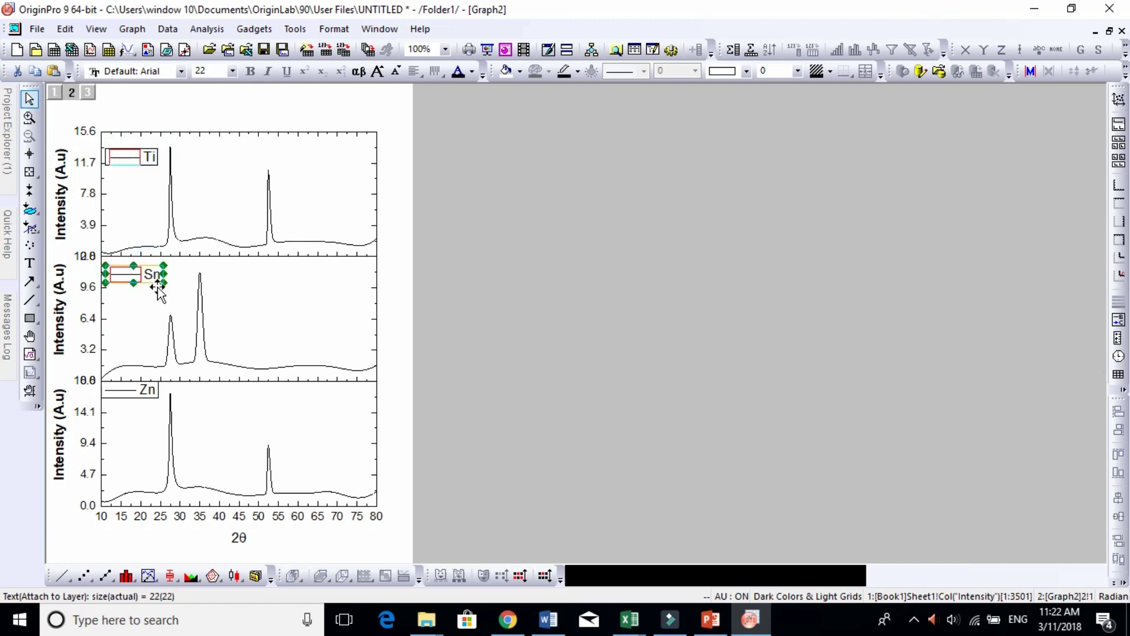
click(126, 393)
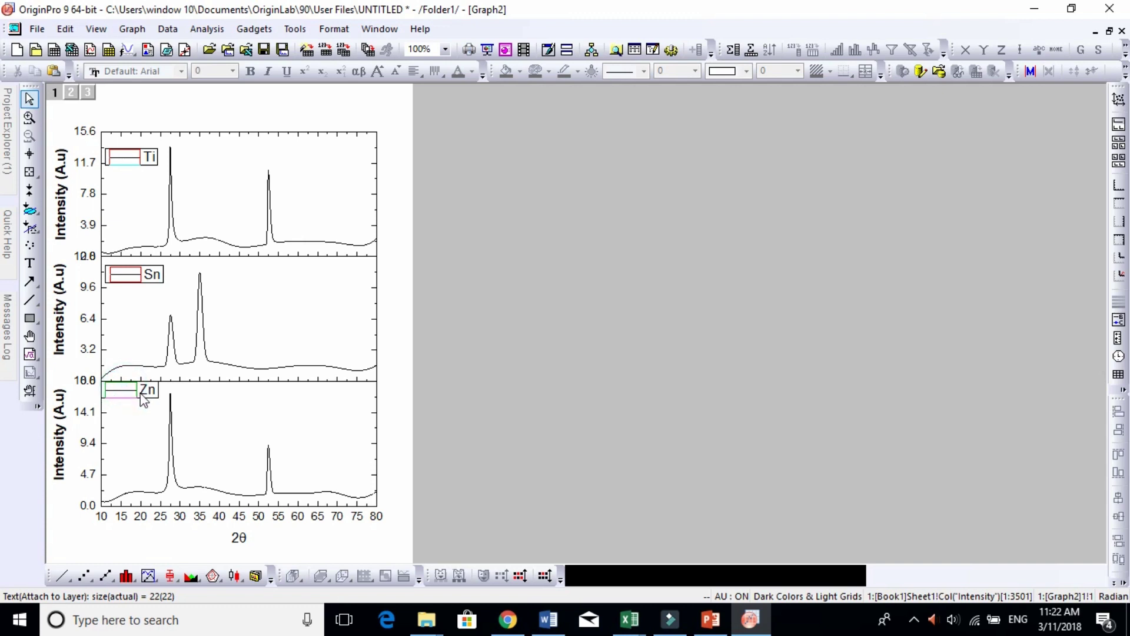
Make the Sn curve red with line width 3
click(203, 323)
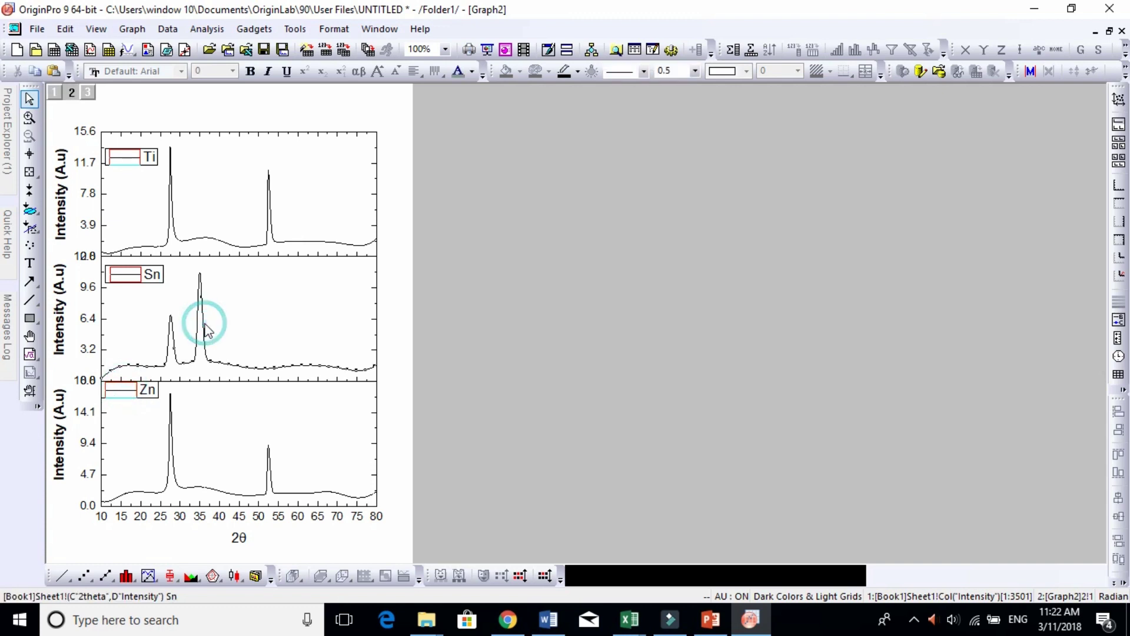
click(698, 73)
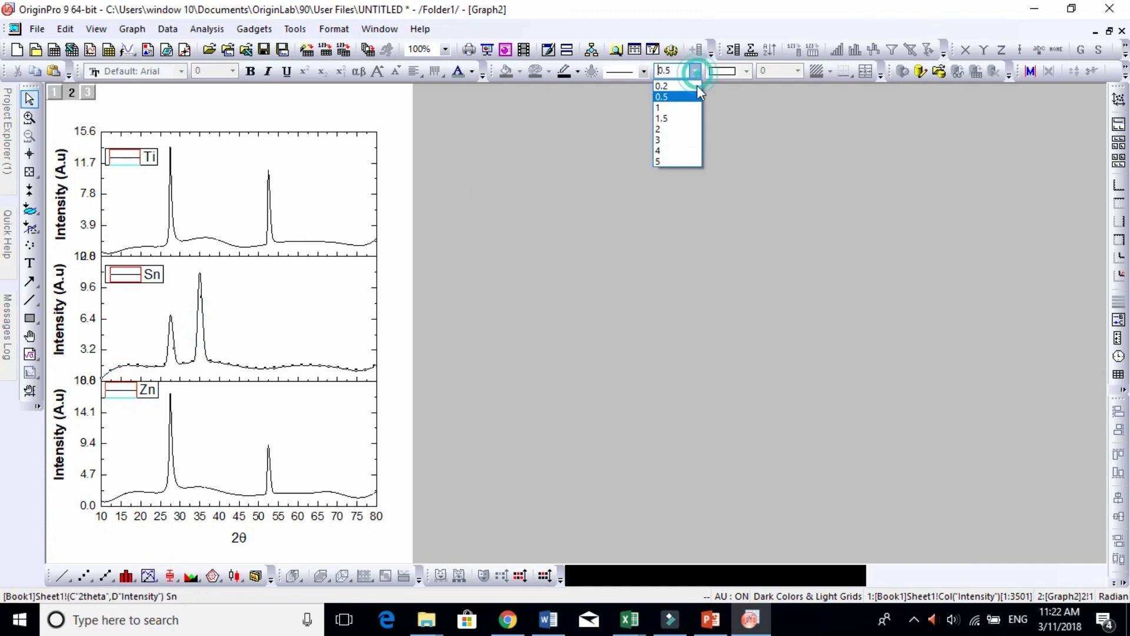
click(673, 139)
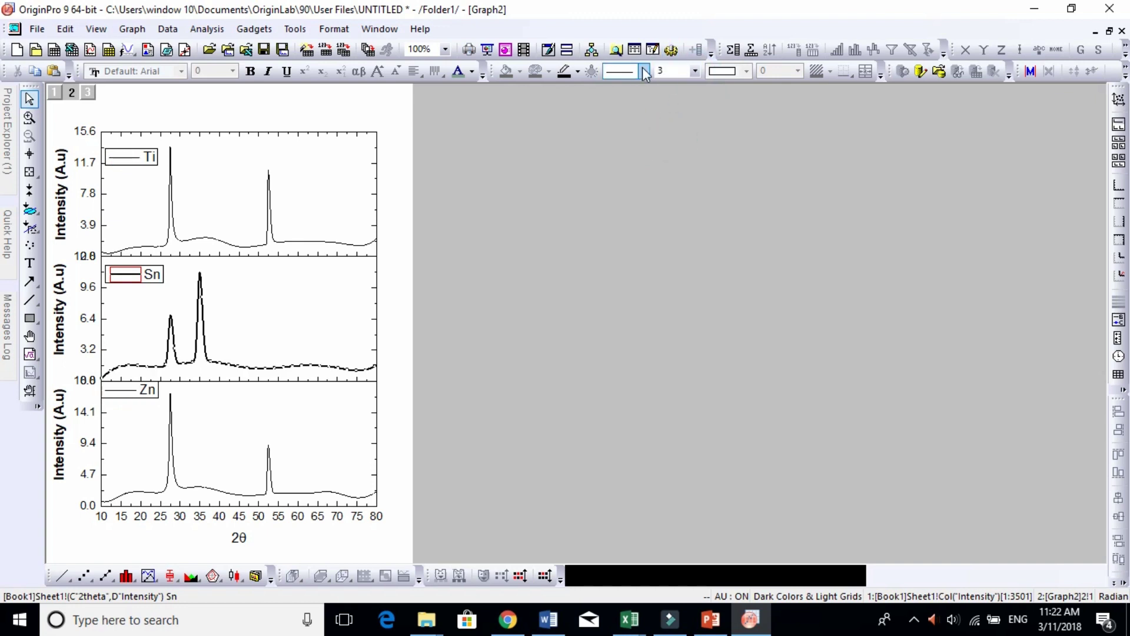
click(578, 72)
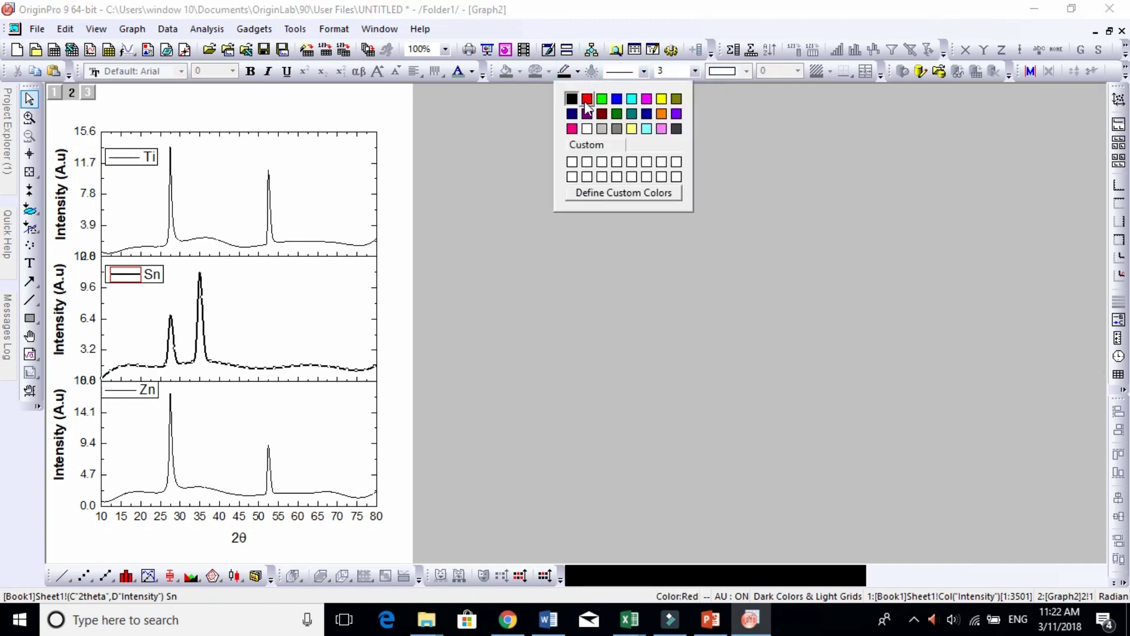
click(583, 101)
Make the Ti curve green with line width 4
click(270, 219)
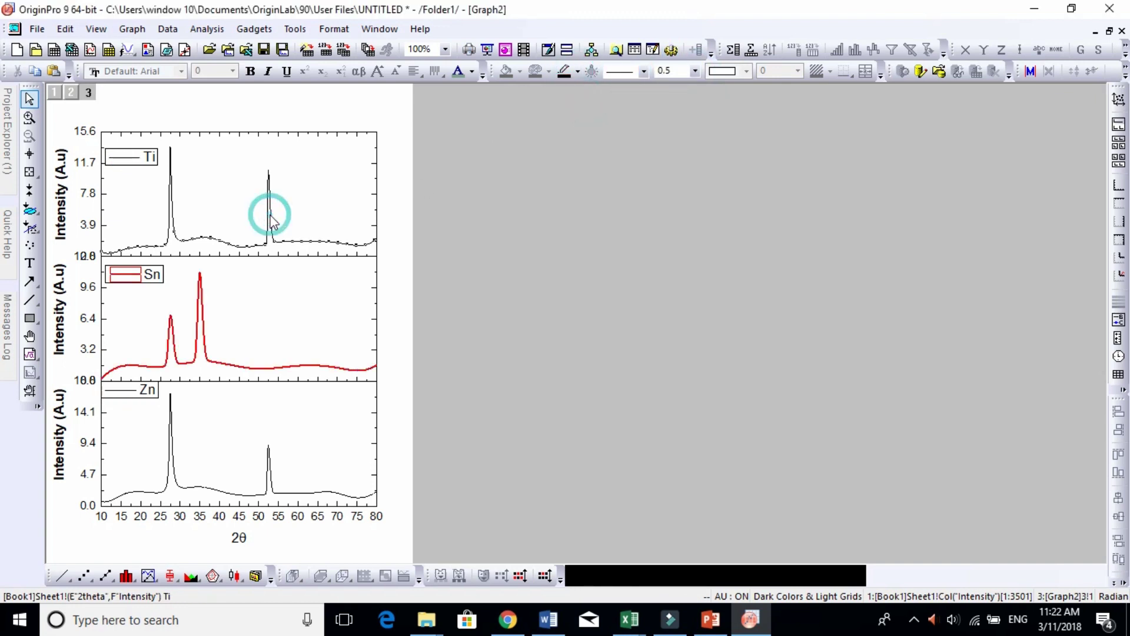
click(578, 72)
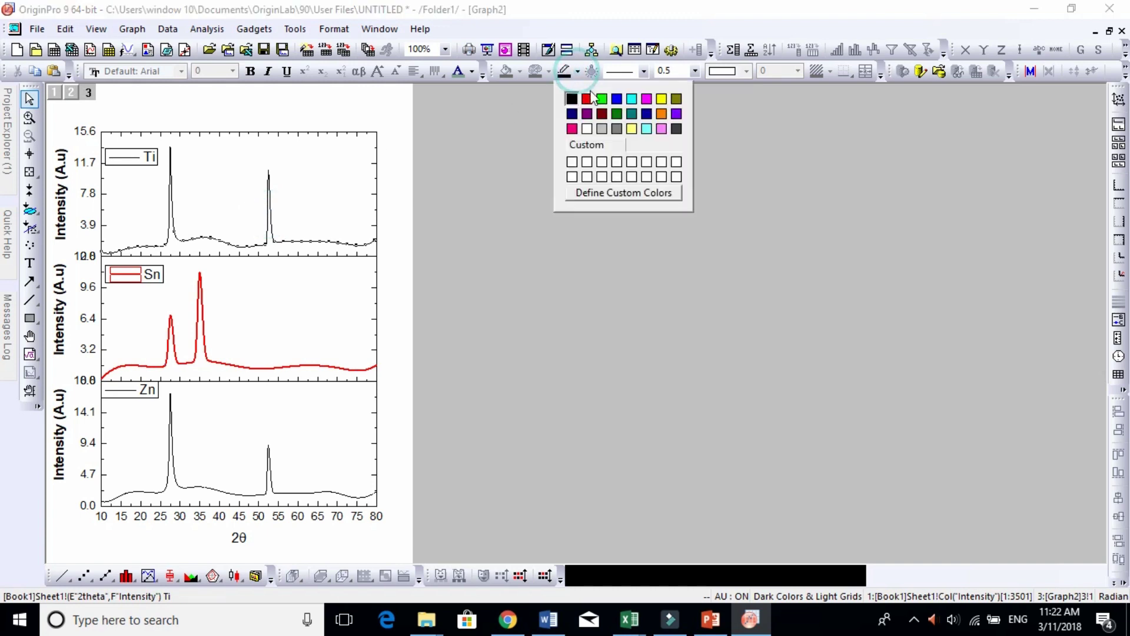
click(601, 97)
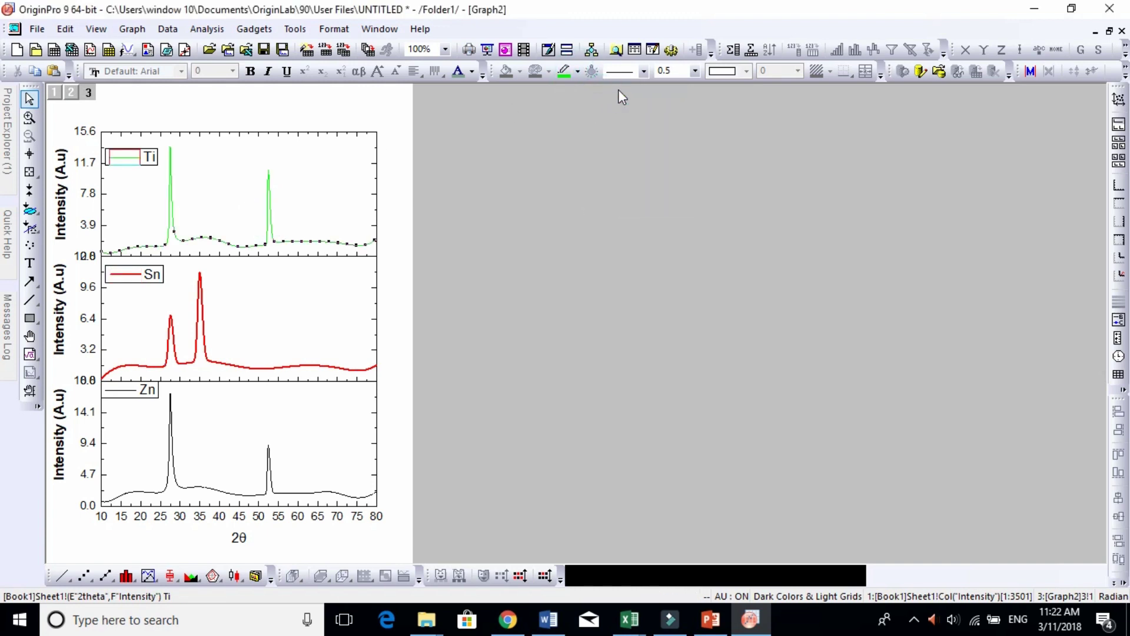
click(693, 71)
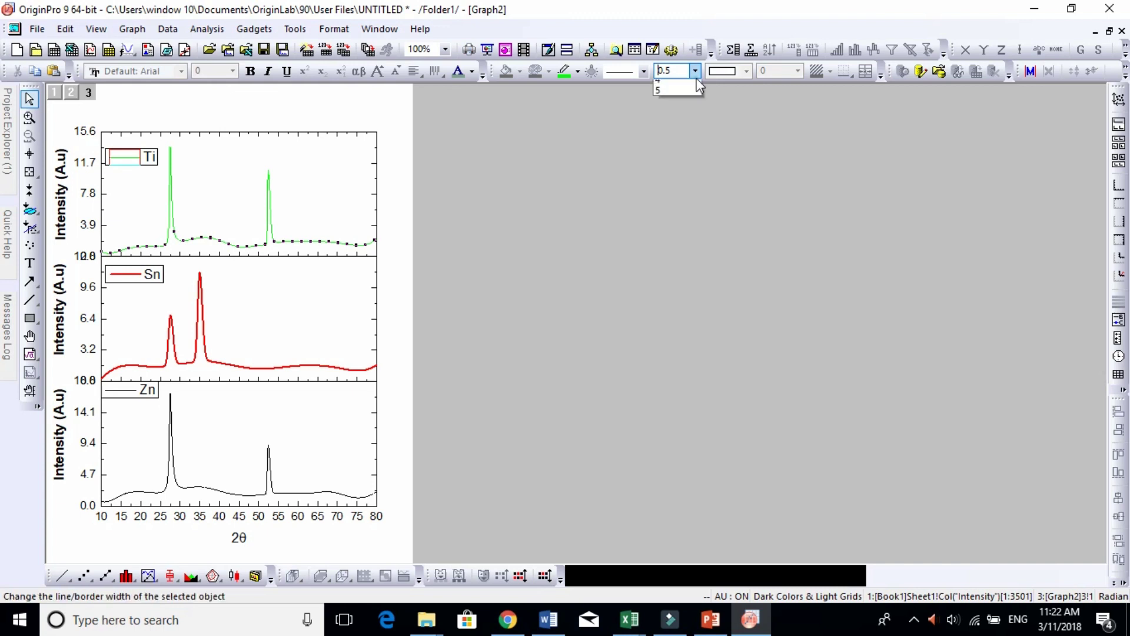
click(666, 150)
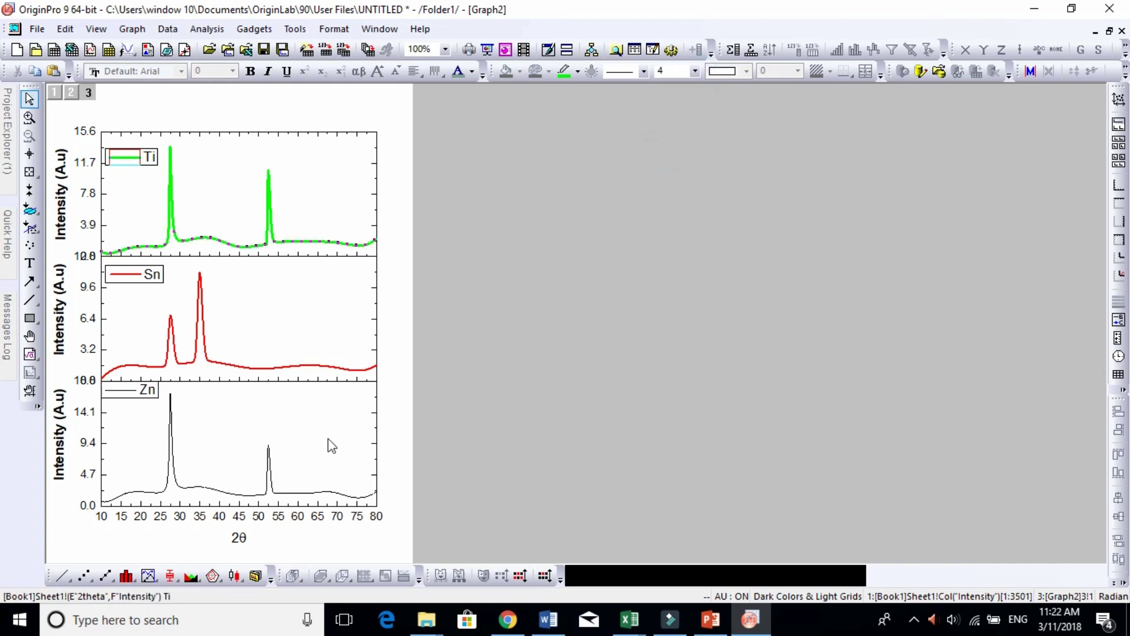
Make the Zn curve navy blue with line width 3
click(269, 472)
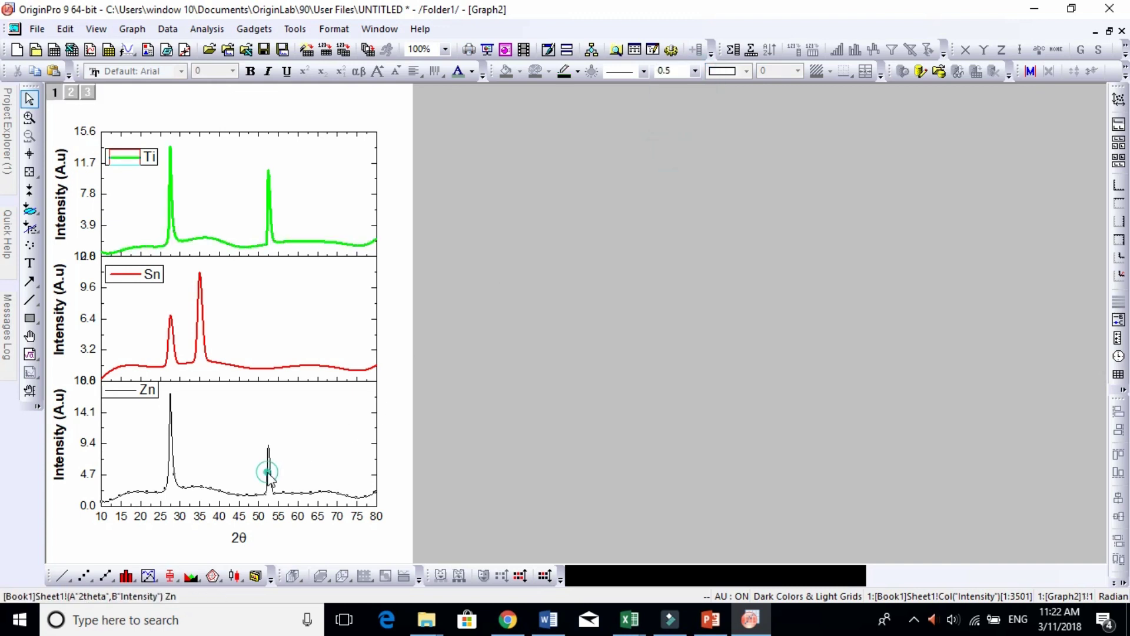
click(578, 71)
click(572, 113)
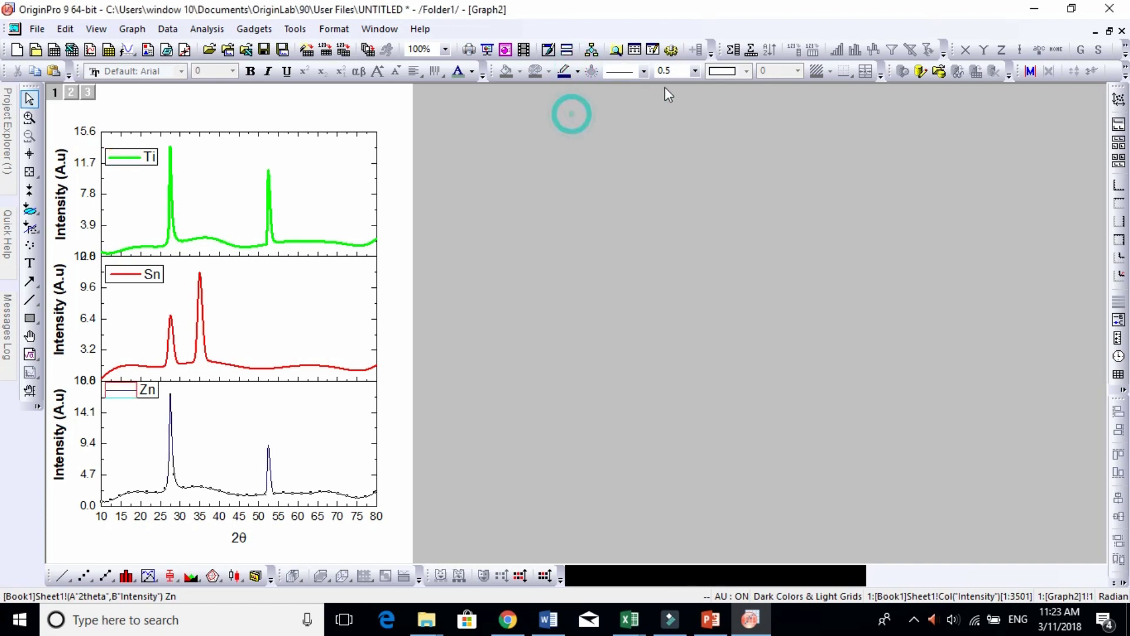
click(694, 71)
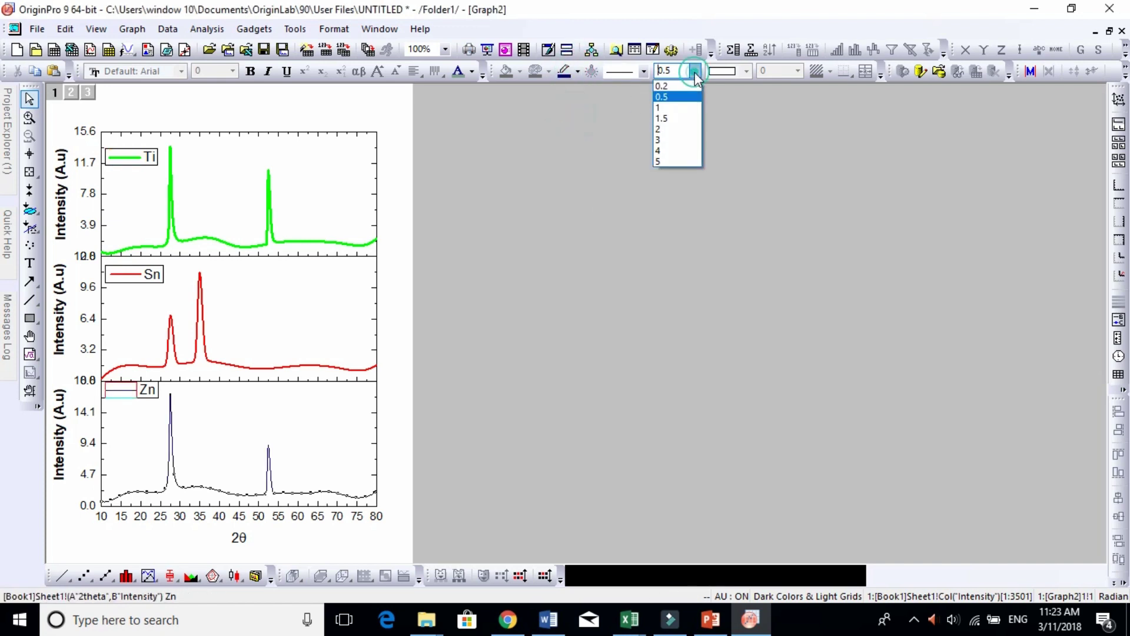
click(669, 140)
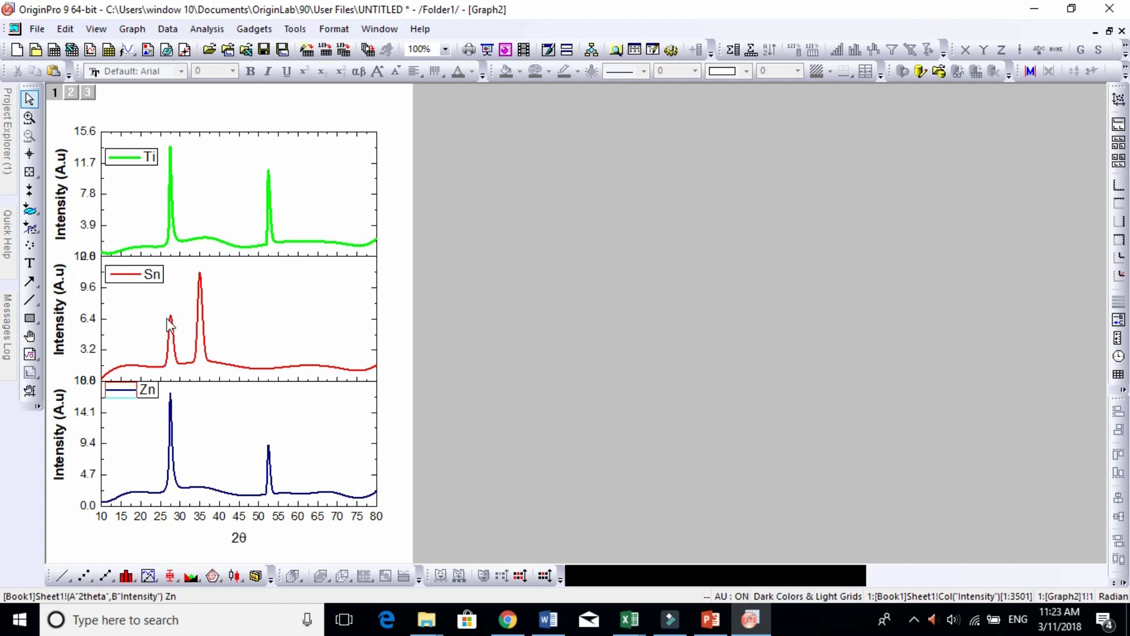
click(172, 452)
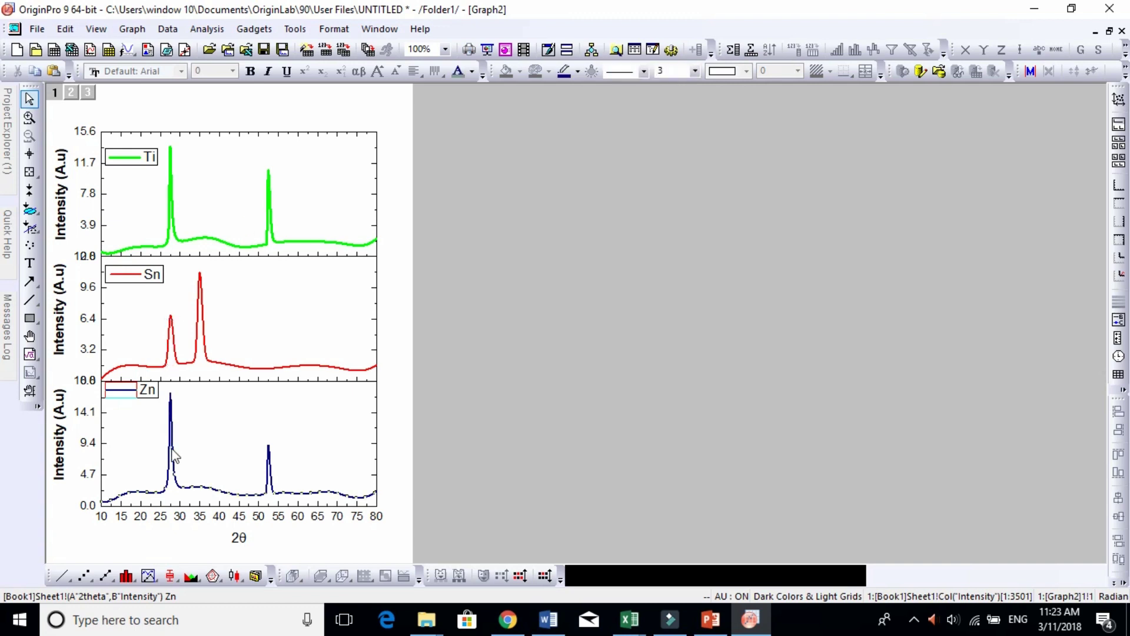
click(156, 227)
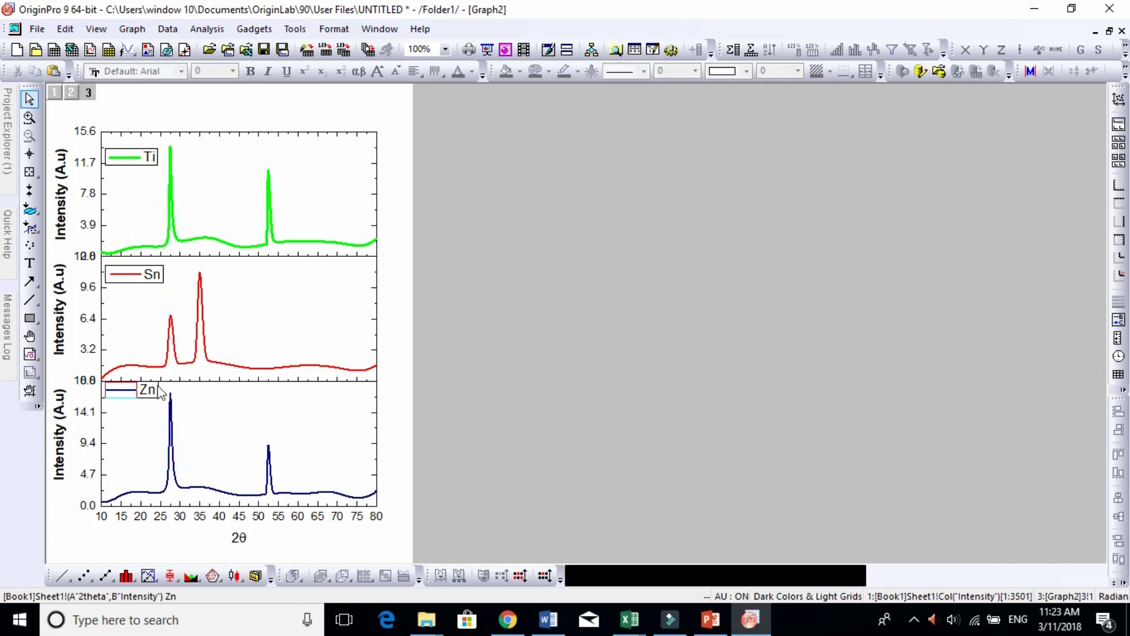
click(179, 203)
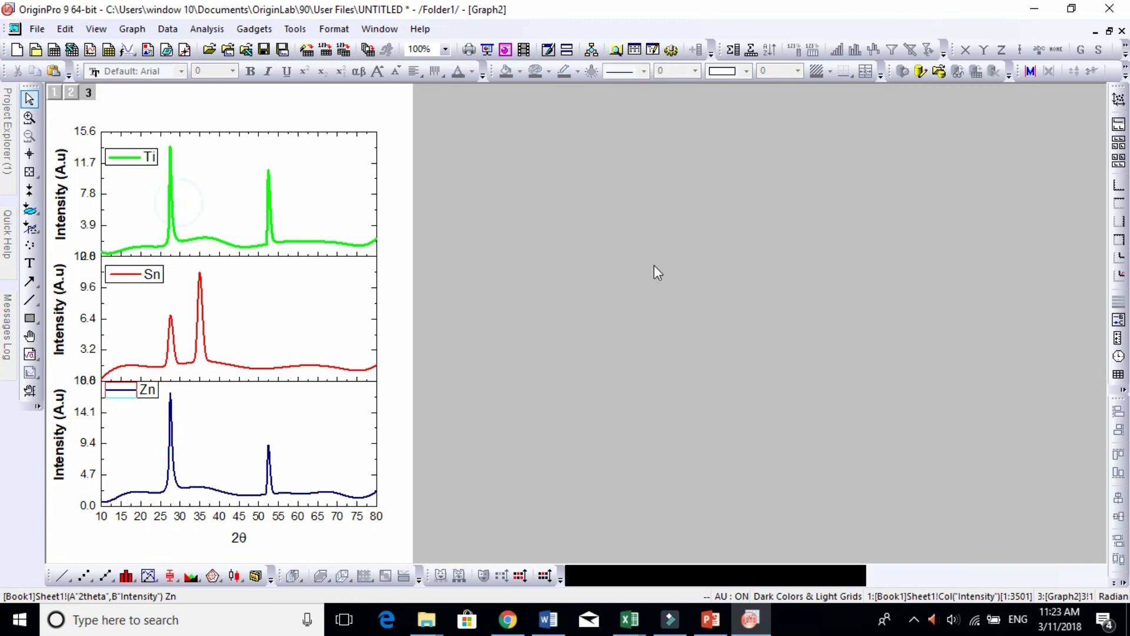